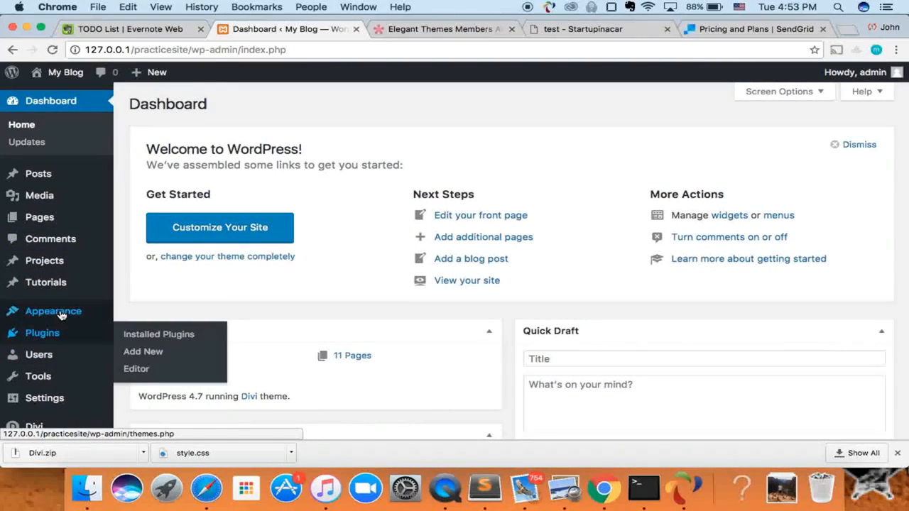
# Search the plugin directory for 'contact form 7' from Plugins > Add New.
pyautogui.moveTo(55, 343)
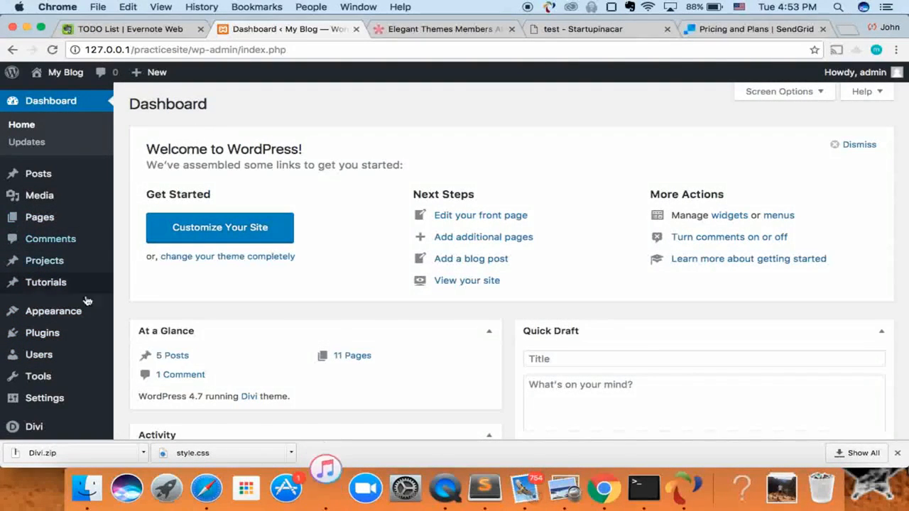
pyautogui.click(55, 334)
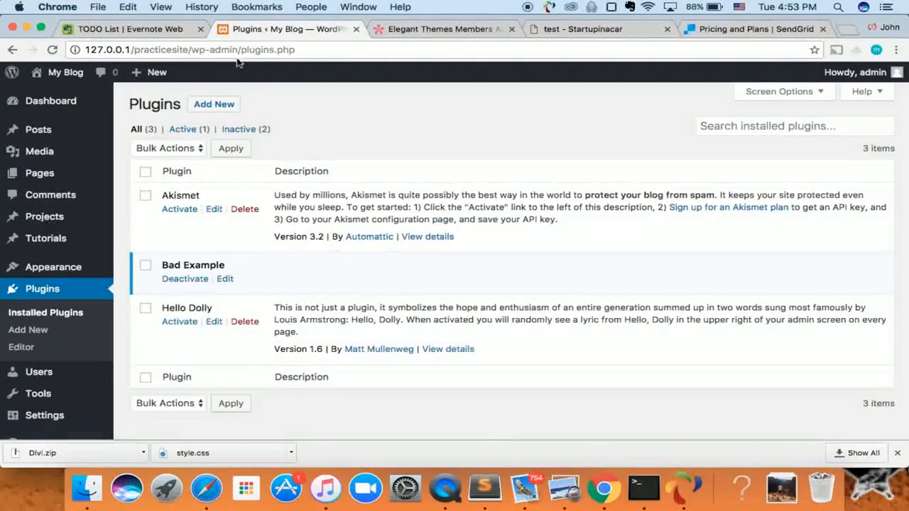
pyautogui.click(223, 104)
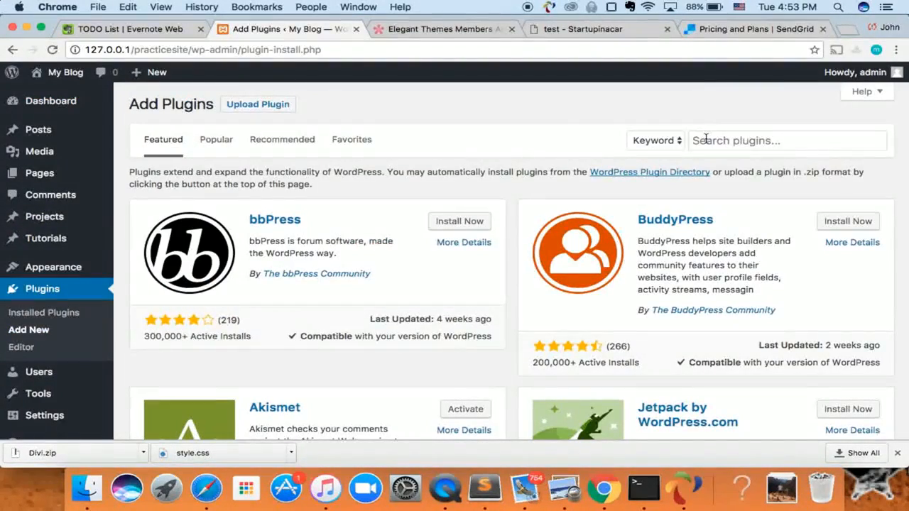
pyautogui.click(706, 139)
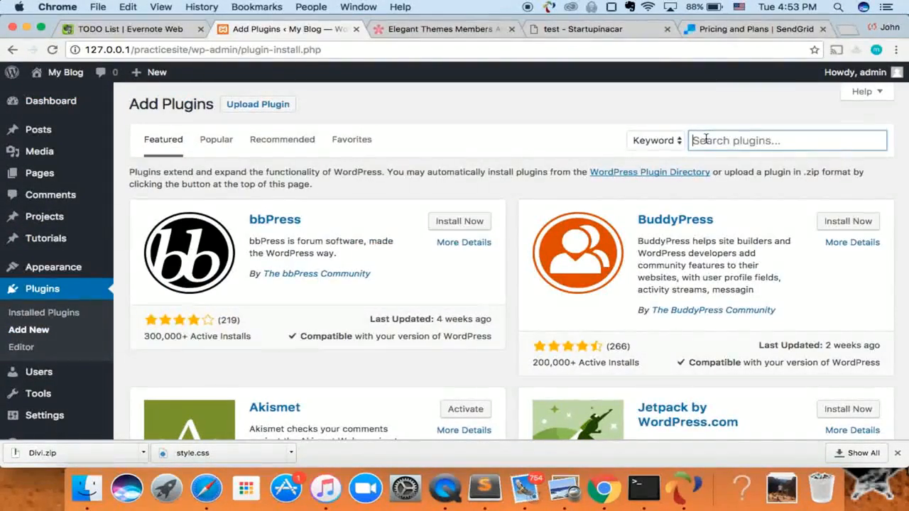
pyautogui.write('conta')
pyautogui.press('Down')
pyautogui.press('Down')
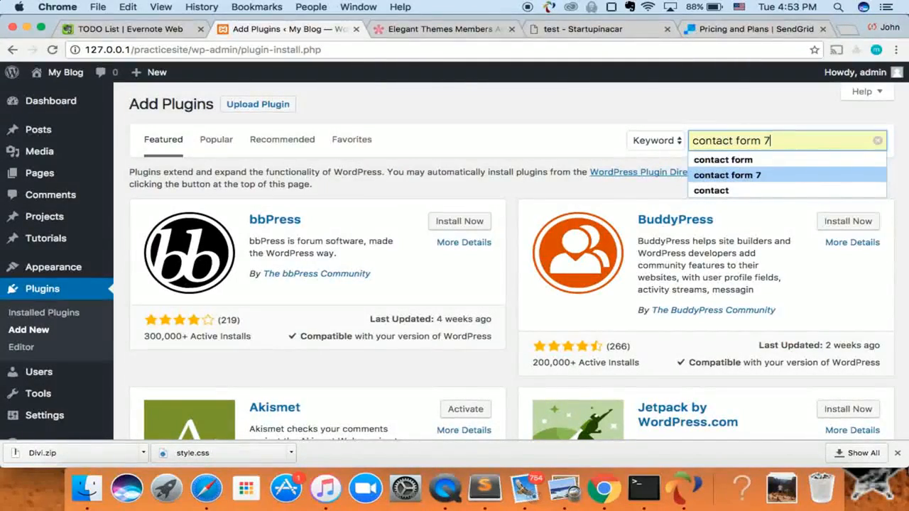
pyautogui.press('Return')
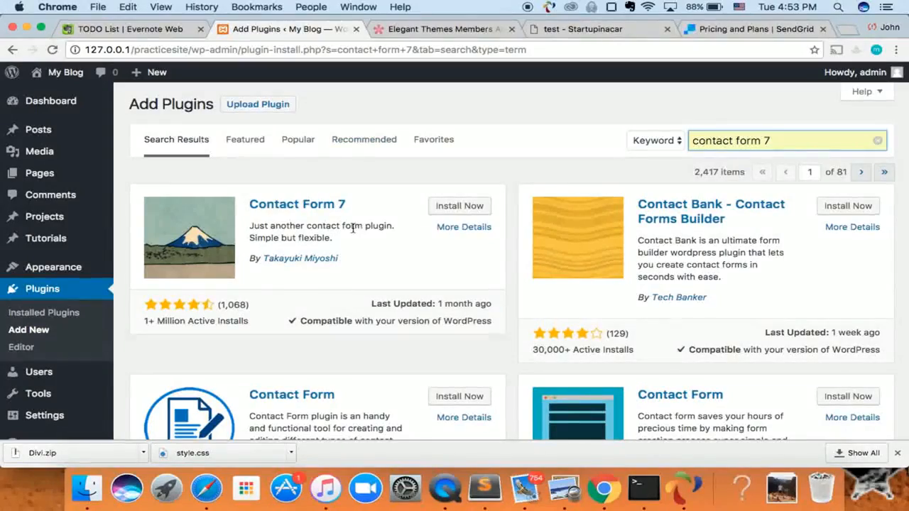
# Install and activate the Contact Form 7 plugin.
pyautogui.click(448, 208)
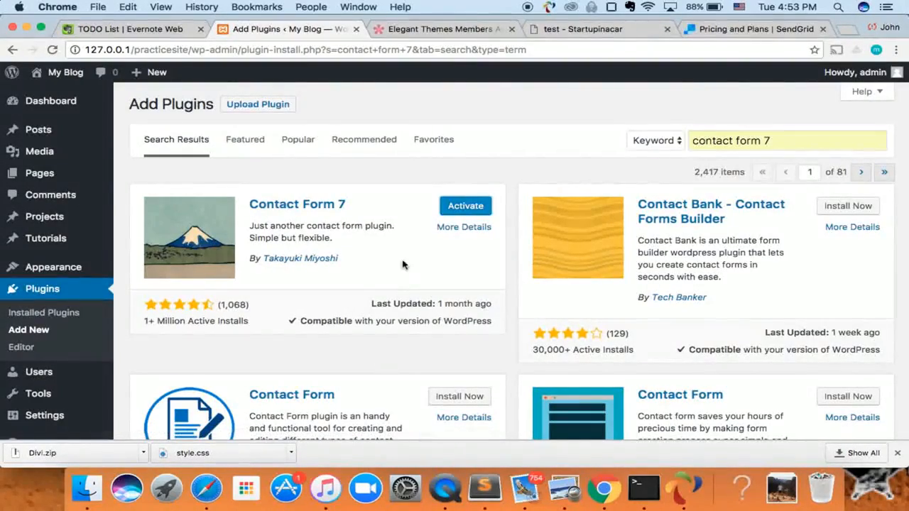
pyautogui.click(462, 207)
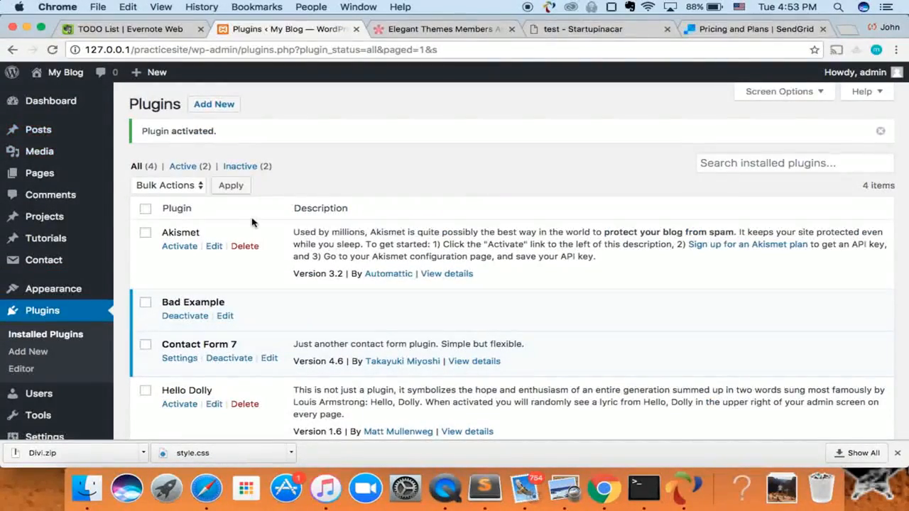
pyautogui.scroll(-3, 253, 220)
pyautogui.scroll(3, 90, 268)
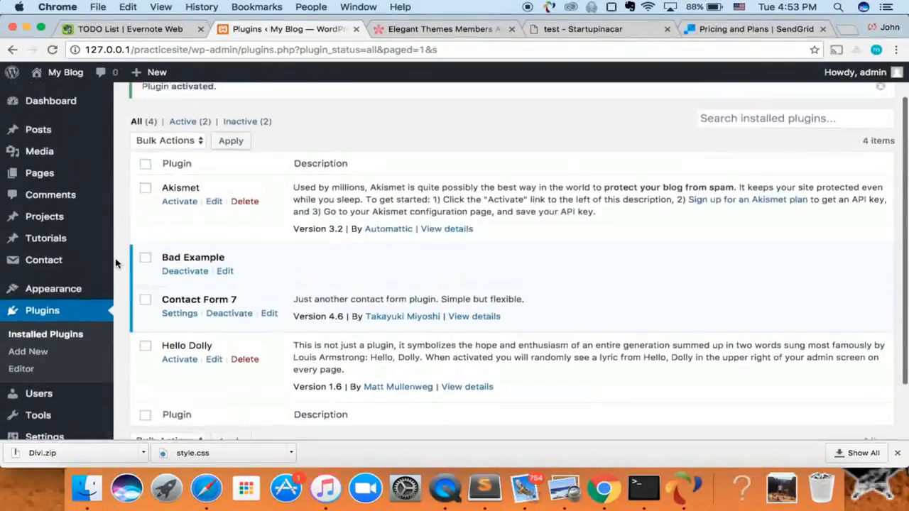
pyautogui.moveTo(29, 265)
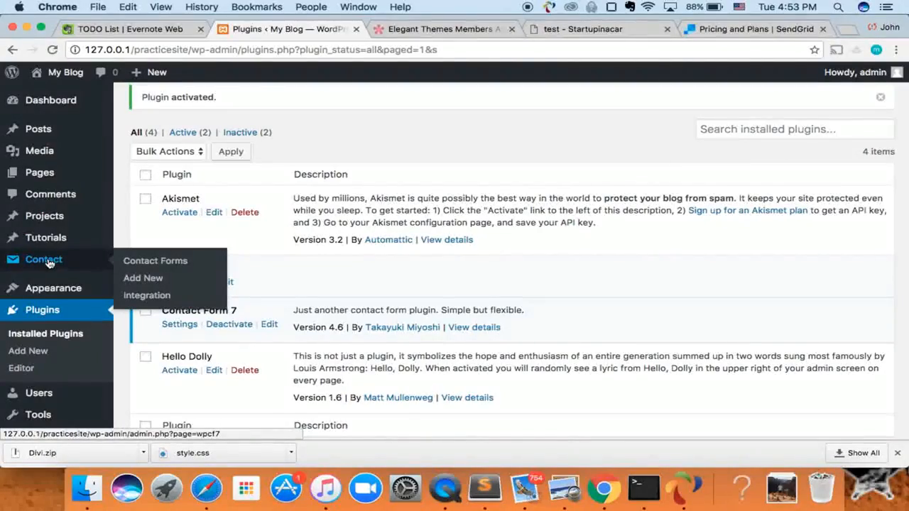
# Open the Contact Form 7 forms list and start a new contact form.
pyautogui.click(49, 263)
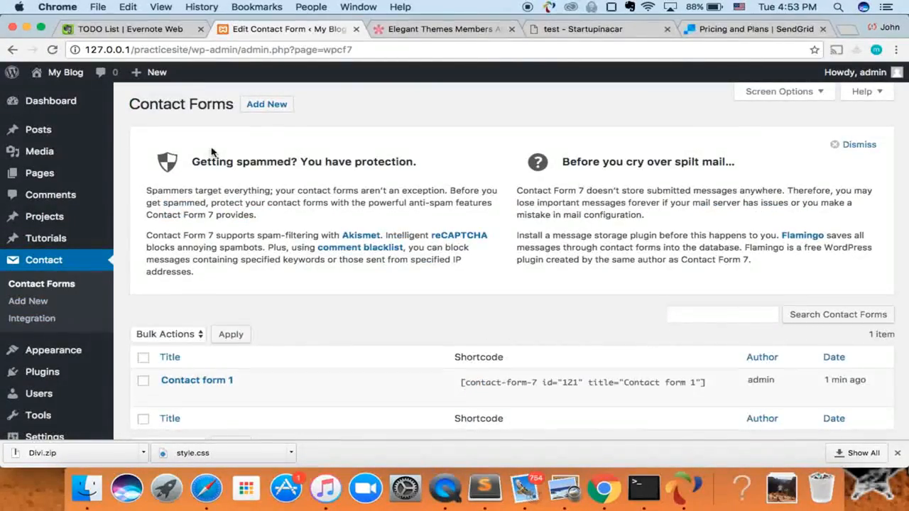
pyautogui.scroll(-3, 211, 151)
pyautogui.scroll(3, 211, 151)
pyautogui.click(266, 103)
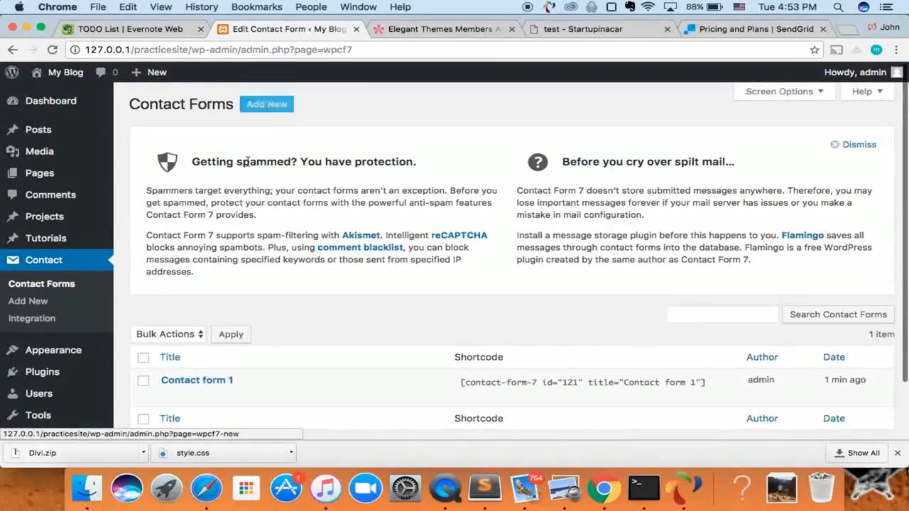
pyautogui.click(264, 106)
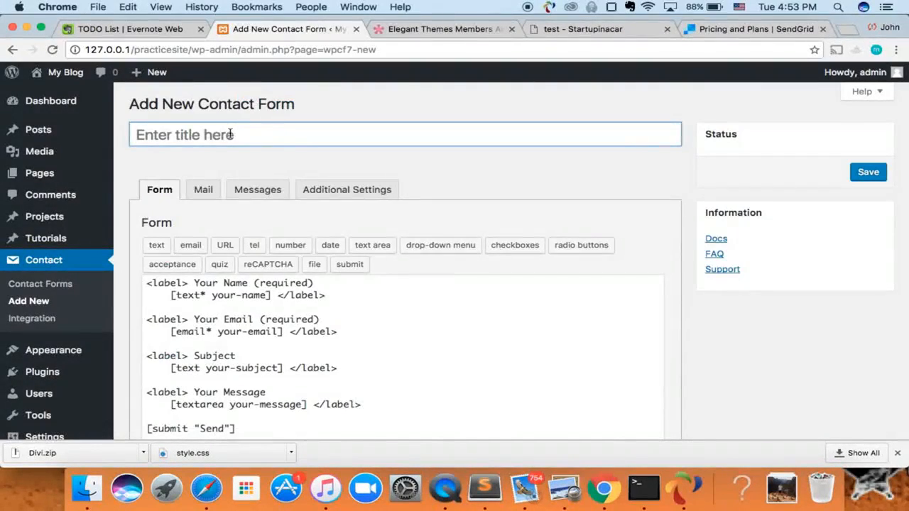
# Title the new form 'Hire Me!' and select its default template text.
pyautogui.click(229, 137)
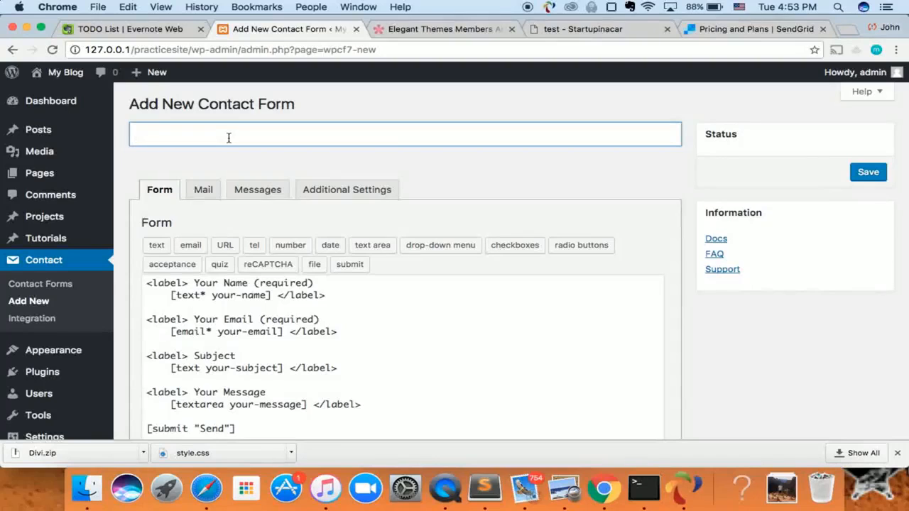
pyautogui.write('Hire Me')
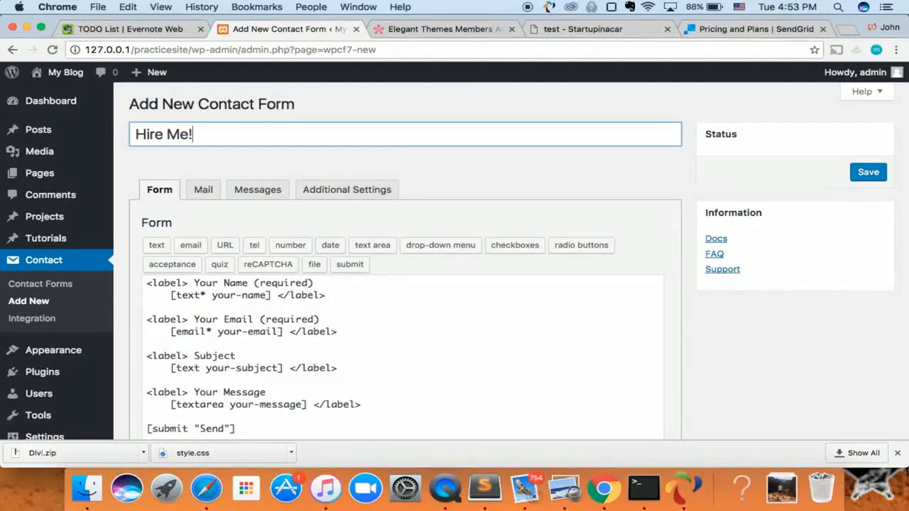
pyautogui.write('!')
pyautogui.scroll(-3, 220, 208)
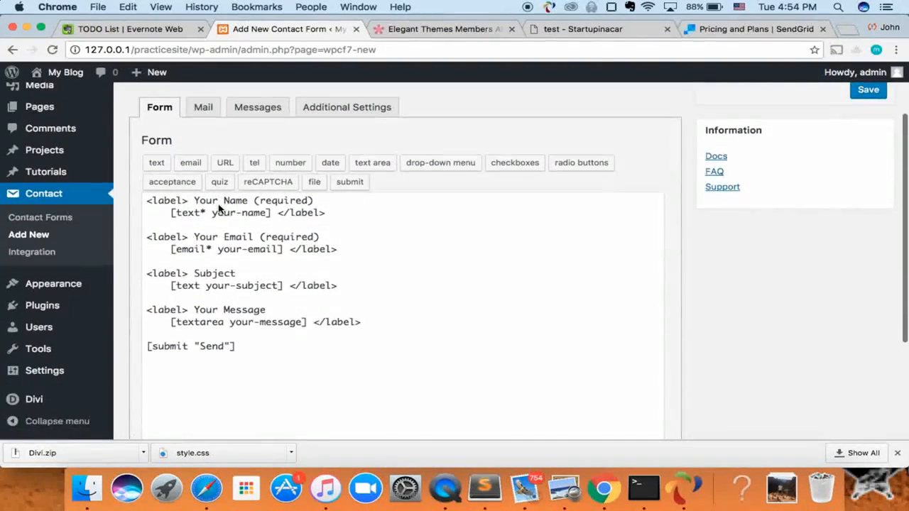
pyautogui.scroll(2, 257, 193)
pyautogui.scroll(-3, 203, 204)
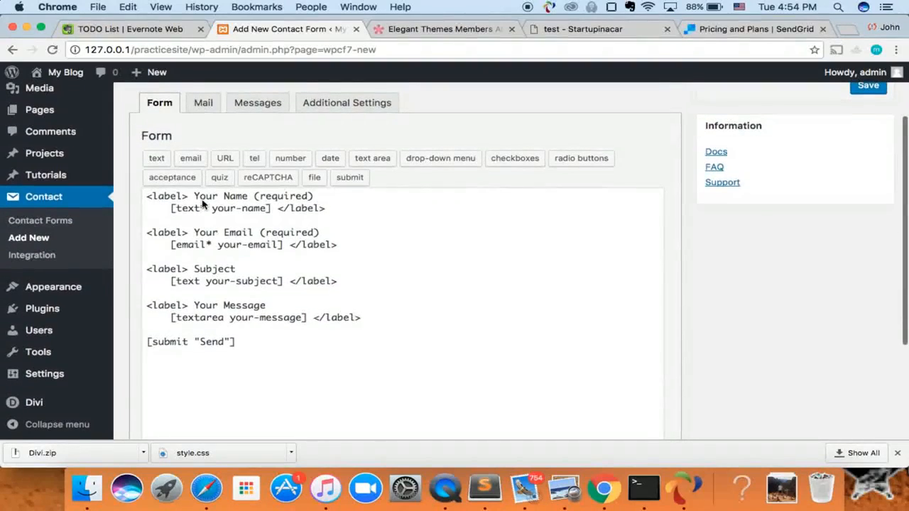
pyautogui.moveTo(148, 200); pyautogui.dragTo(258, 356)
# Look over the required name and email tags, then add blank lines above the first label.
pyautogui.click(258, 347)
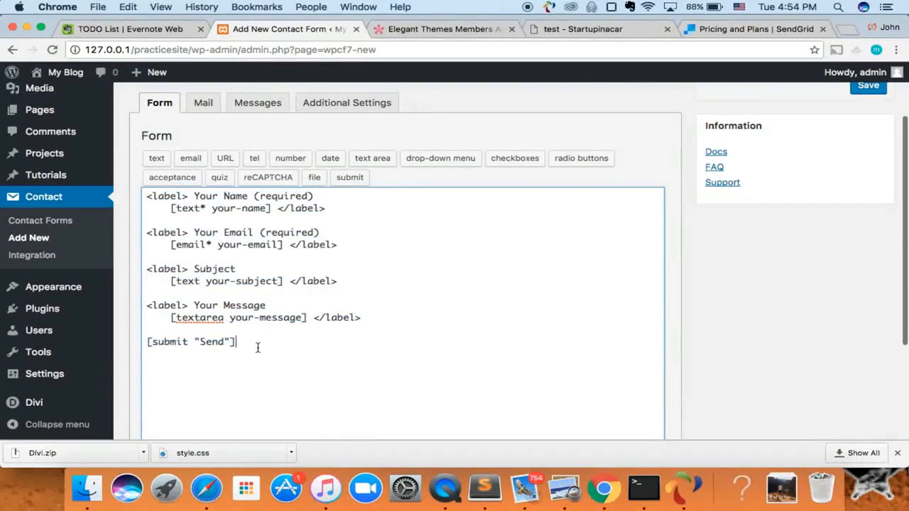
pyautogui.moveTo(147, 198); pyautogui.dragTo(314, 196)
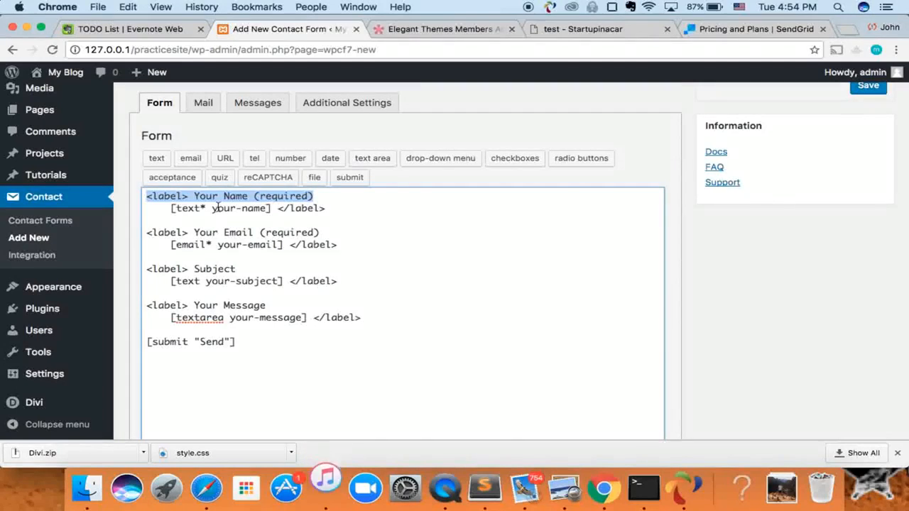
pyautogui.moveTo(170, 208); pyautogui.dragTo(276, 214)
pyautogui.click(283, 208)
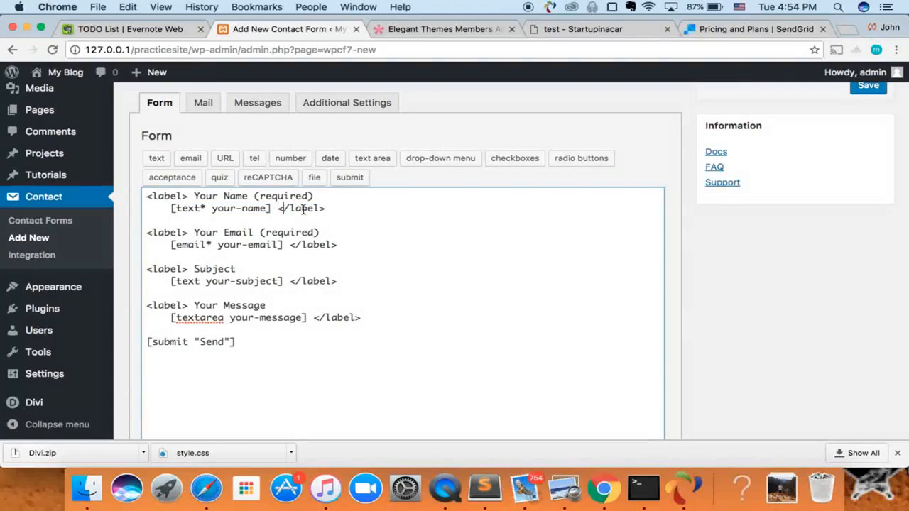
pyautogui.moveTo(162, 232); pyautogui.dragTo(261, 245)
pyautogui.click(228, 245)
pyautogui.press('Return')
pyautogui.press('Return')
pyautogui.press('Return')
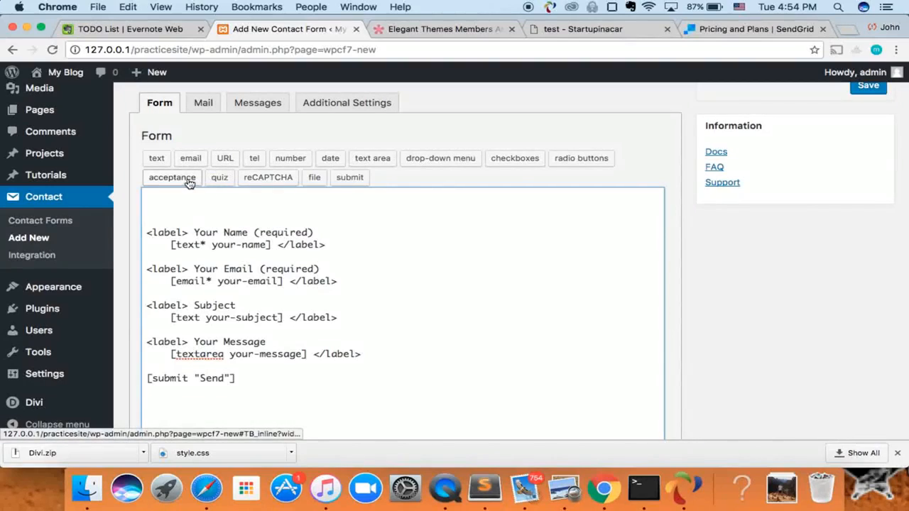
pyautogui.click(224, 159)
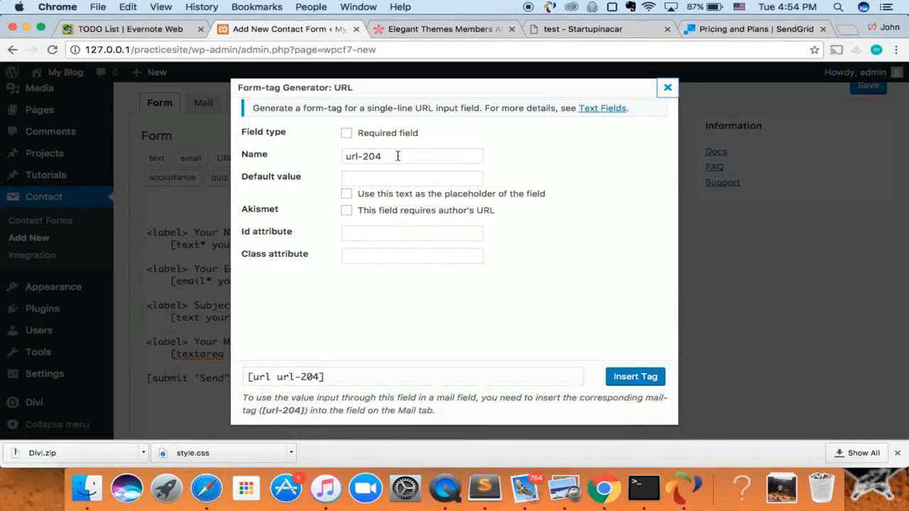
pyautogui.moveTo(398, 154); pyautogui.dragTo(363, 143)
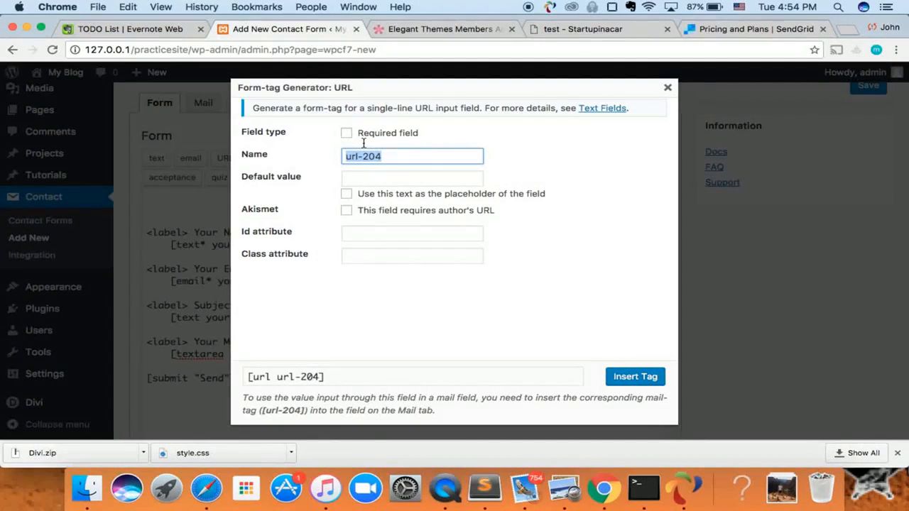
pyautogui.write('y')
pyautogui.press('BackSpace')
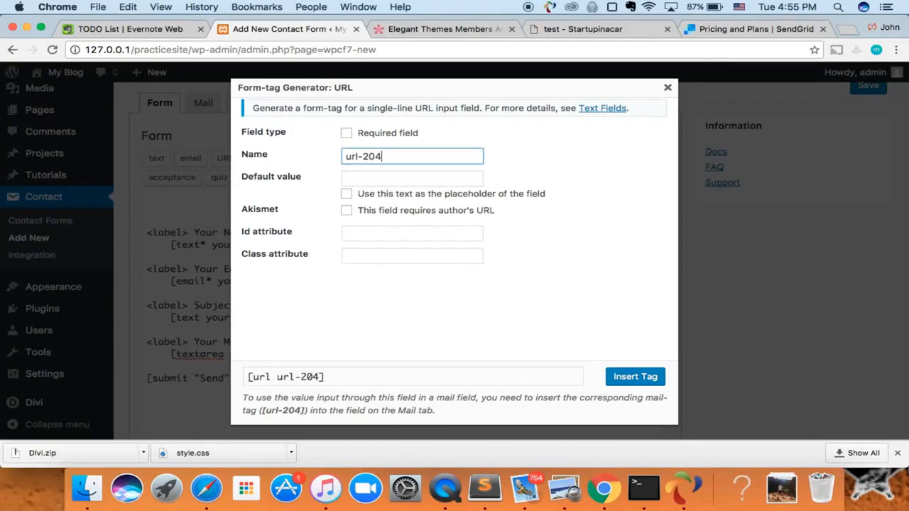
pyautogui.click(347, 135)
pyautogui.click(360, 178)
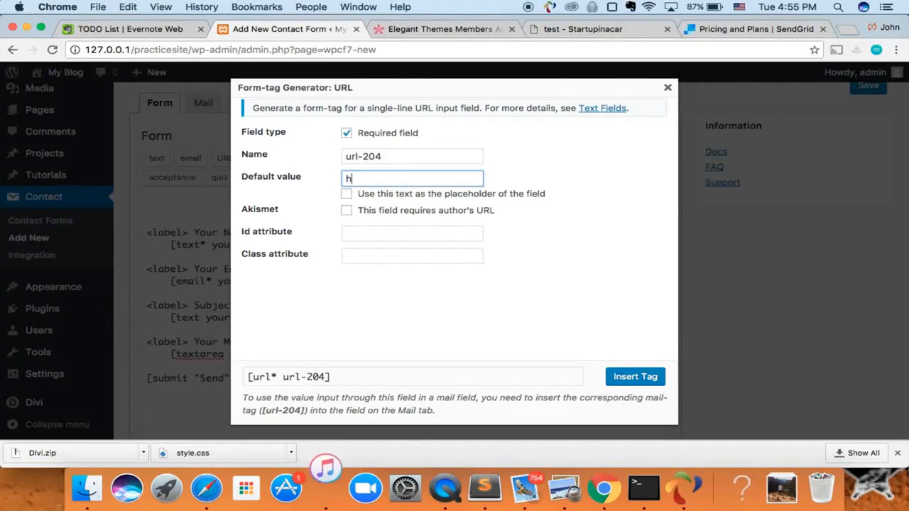
pyautogui.write('https://ww')
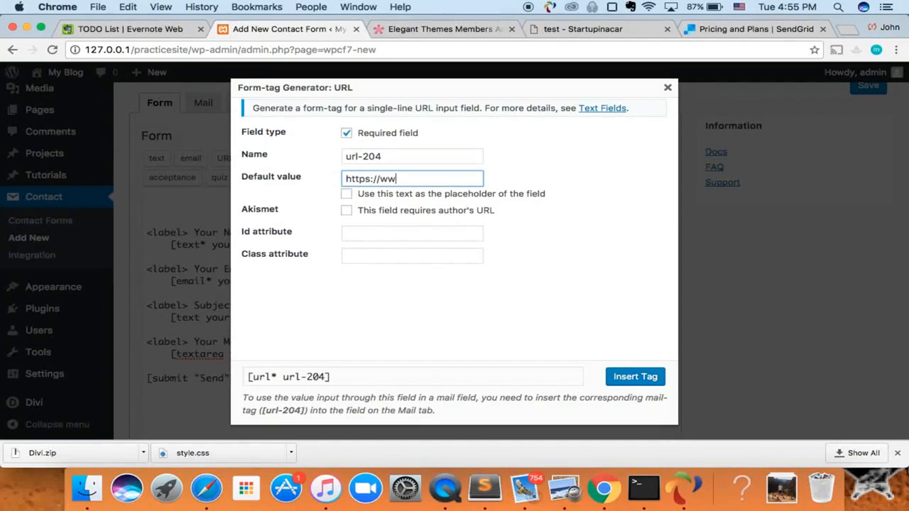
pyautogui.write('w.s')
pyautogui.write('ourdomain.com')
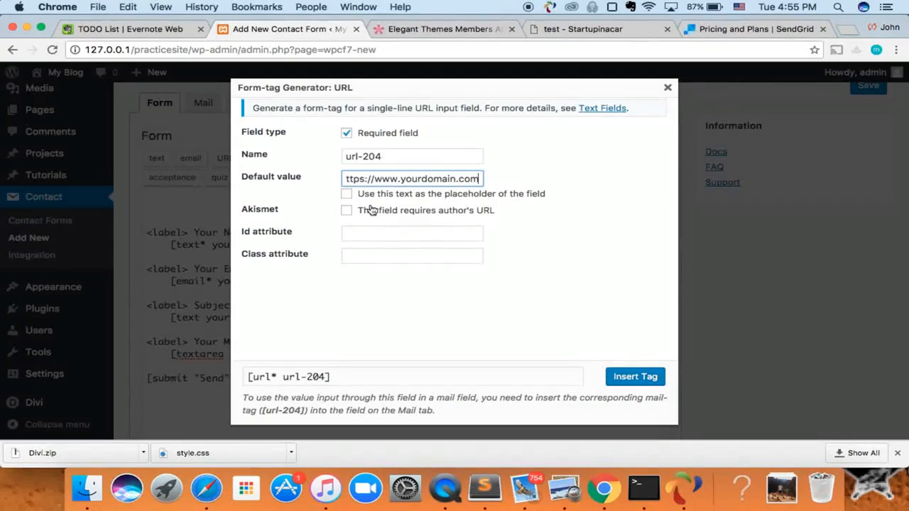
pyautogui.click(348, 195)
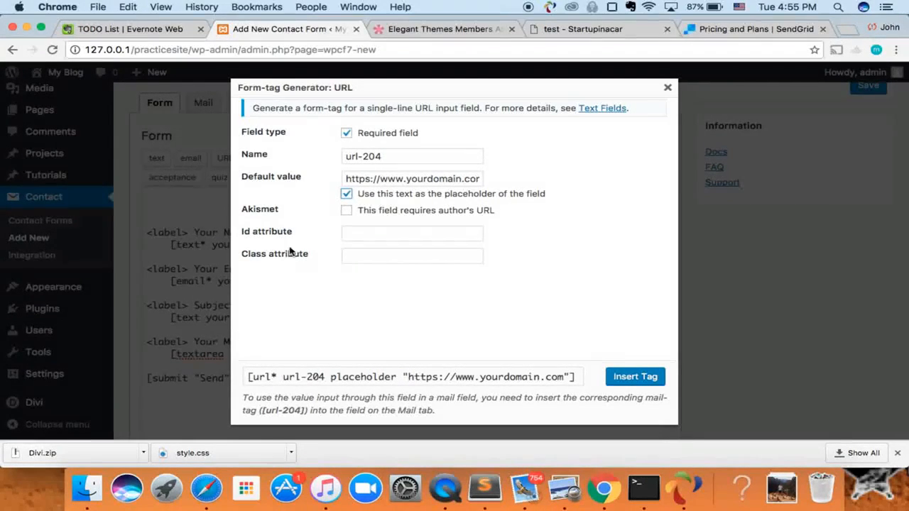
# Check the class and id options, keep the placeholder on, and insert the url-204 tag.
pyautogui.click(358, 253)
pyautogui.click(361, 237)
pyautogui.click(375, 260)
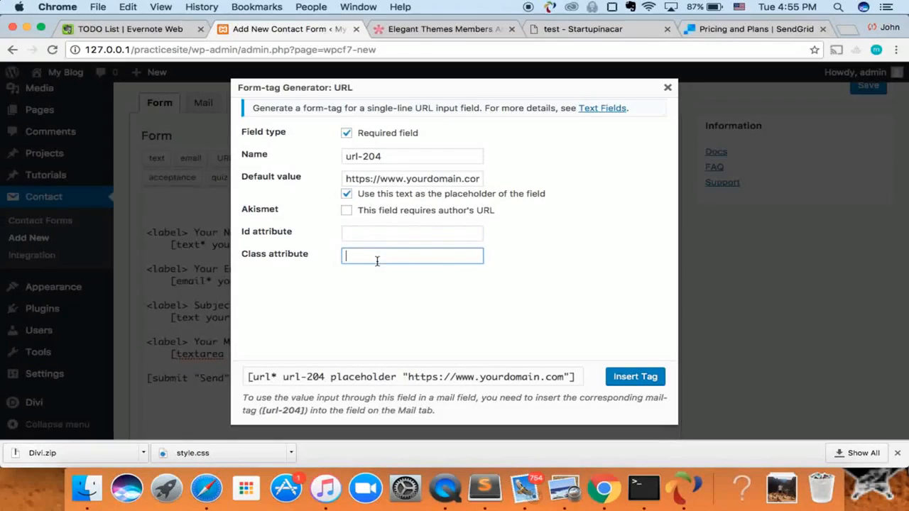
pyautogui.click(398, 230)
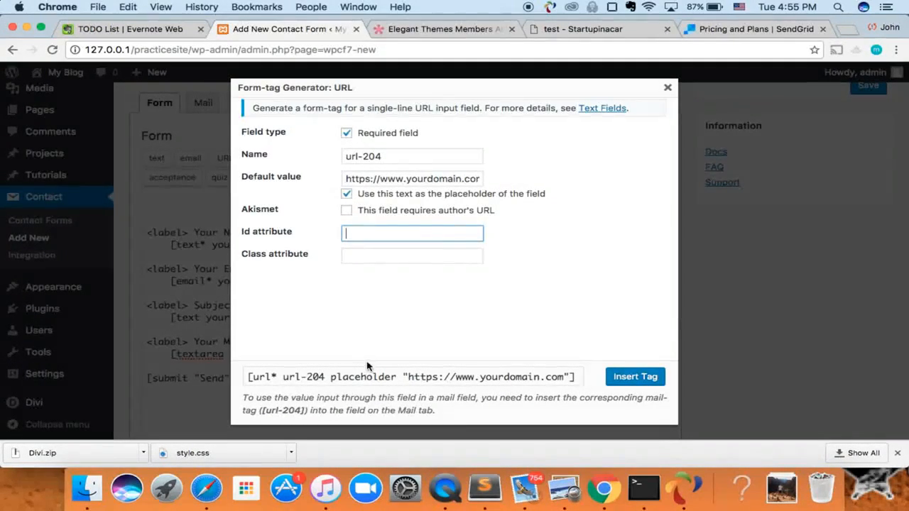
pyautogui.click(348, 195)
pyautogui.click(347, 195)
pyautogui.click(347, 195)
pyautogui.click(347, 195)
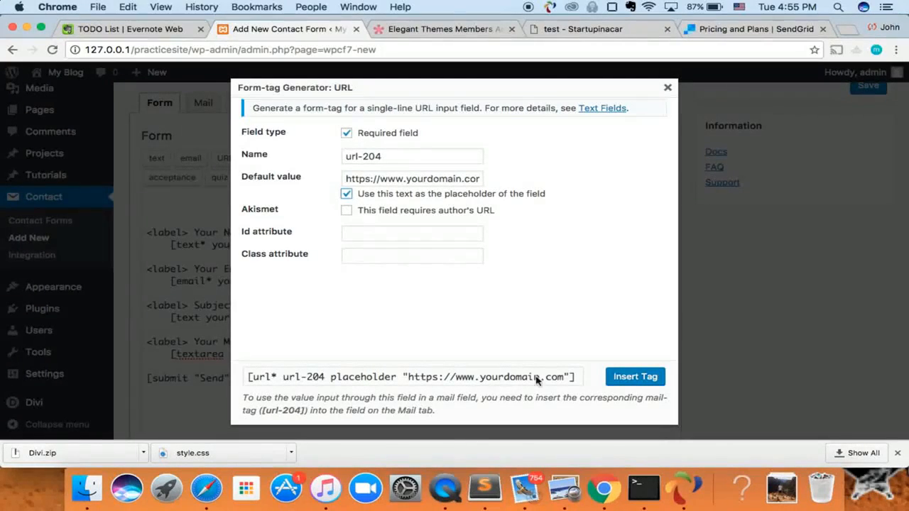
pyautogui.click(645, 377)
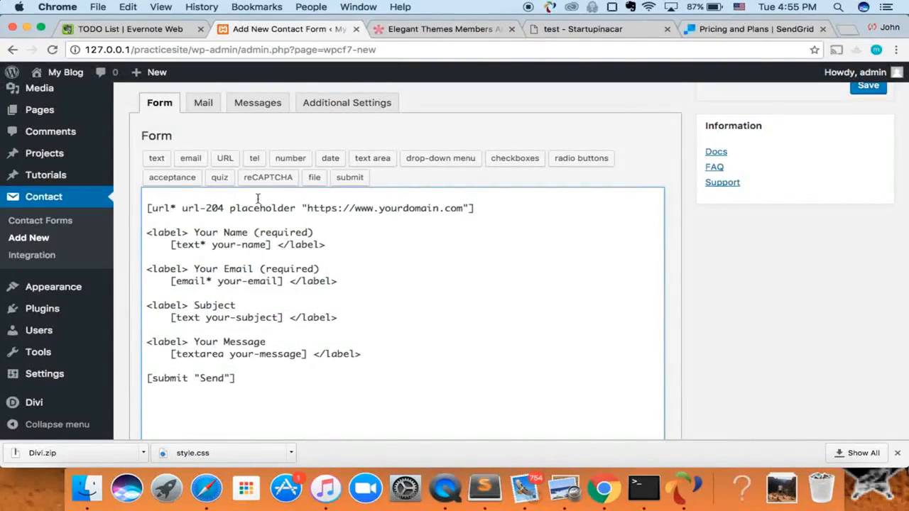
# Add a new empty line above the url-204 tag, following the Your Name label pattern.
pyautogui.moveTo(148, 208); pyautogui.dragTo(490, 206)
pyautogui.click(225, 208)
pyautogui.moveTo(148, 235); pyautogui.dragTo(307, 245)
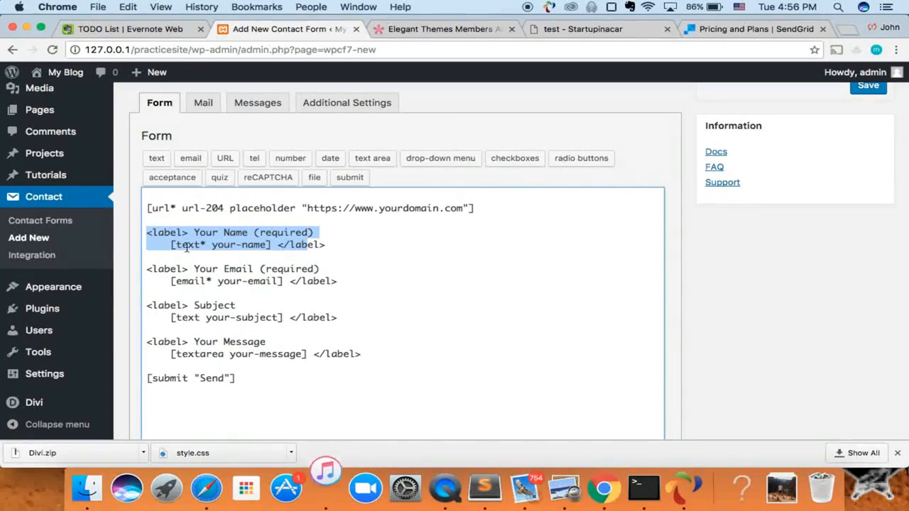
pyautogui.click(154, 210)
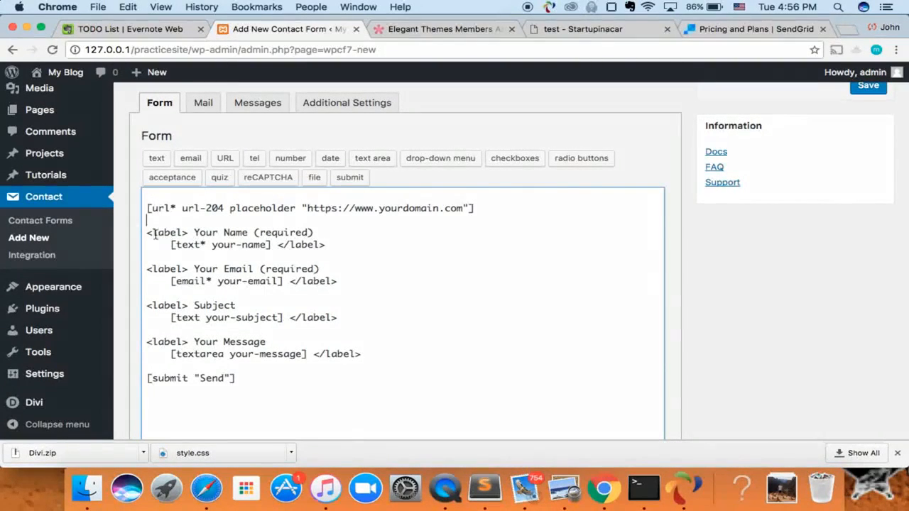
pyautogui.moveTo(146, 233); pyautogui.dragTo(189, 233)
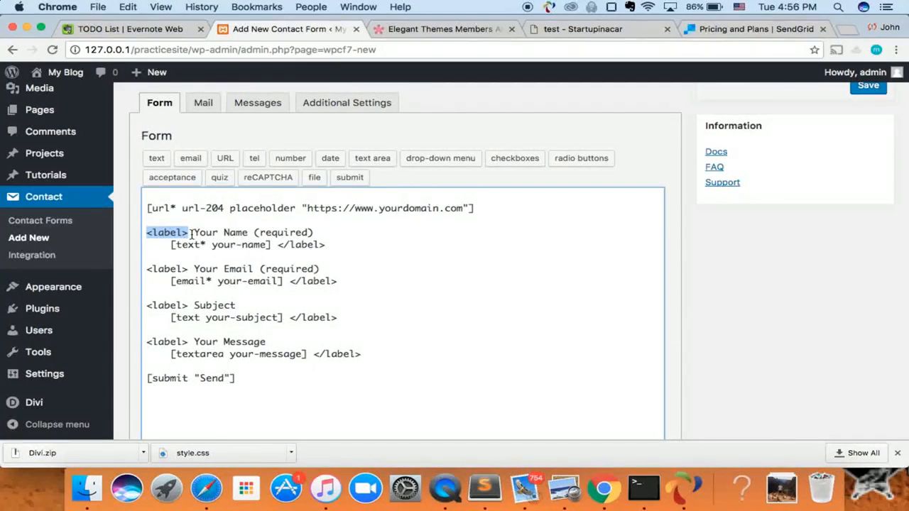
pyautogui.click(170, 199)
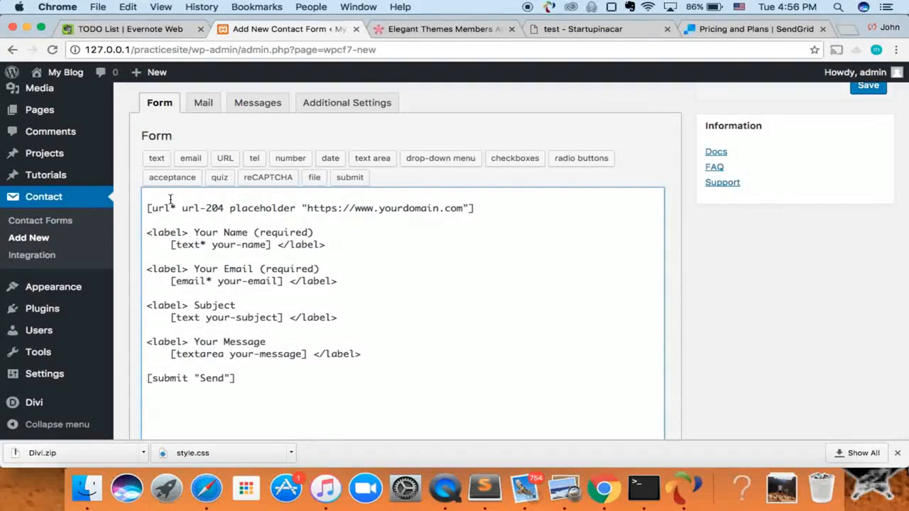
pyautogui.press('Return')
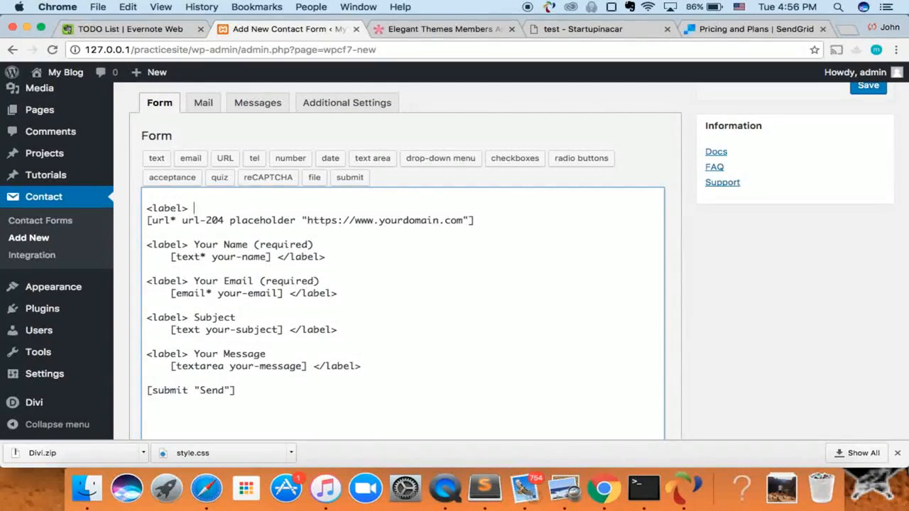
# Label the URL field 'your Website URL (required)' and close it with </label>.
pyautogui.write('your Website URL')
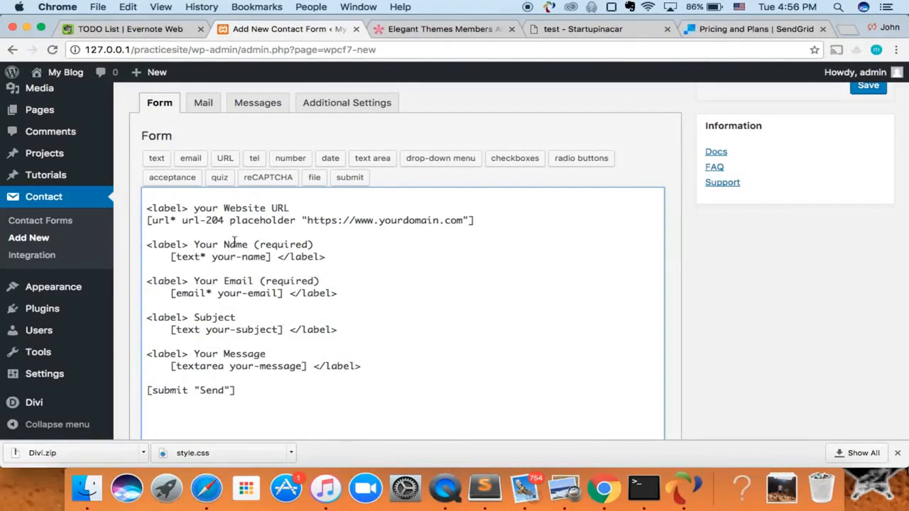
pyautogui.write('(required)')
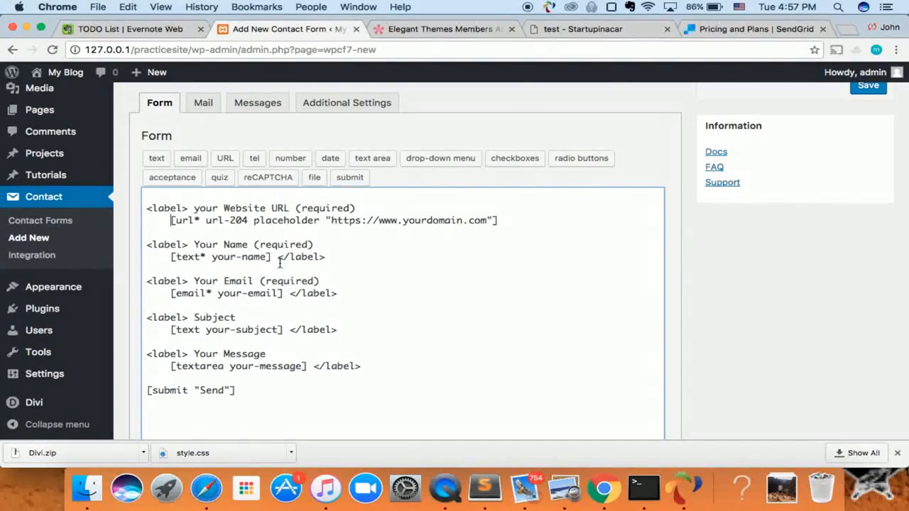
pyautogui.click(518, 225)
pyautogui.write('</label>')
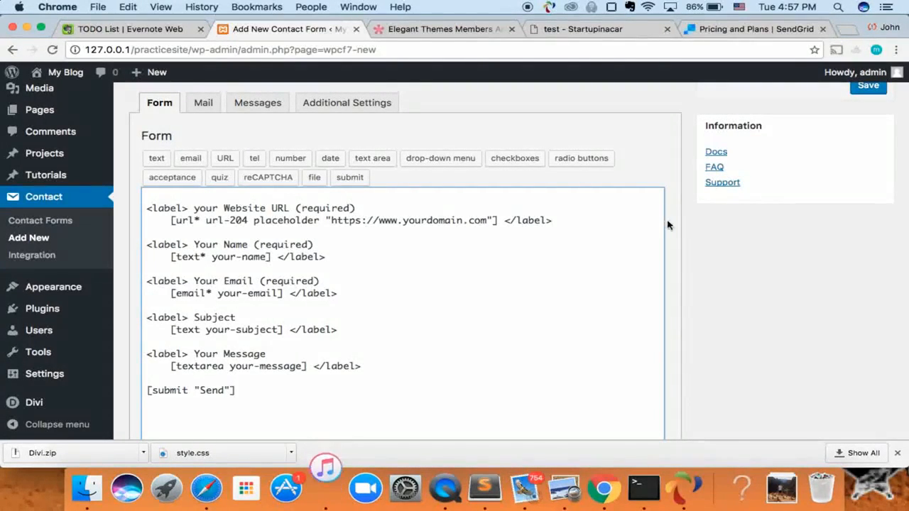
# Scroll through the template and switch to the form's Mail settings.
pyautogui.scroll(-1, 367, 253)
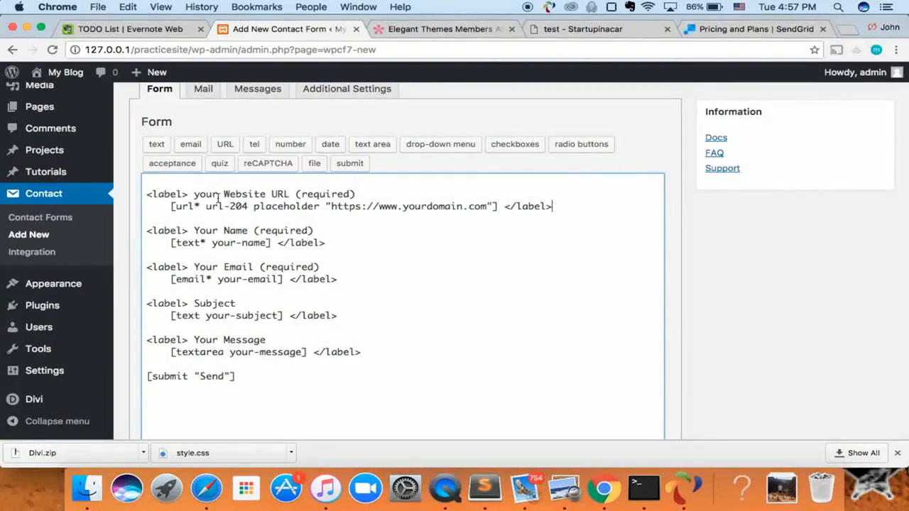
pyautogui.scroll(-1, 314, 213)
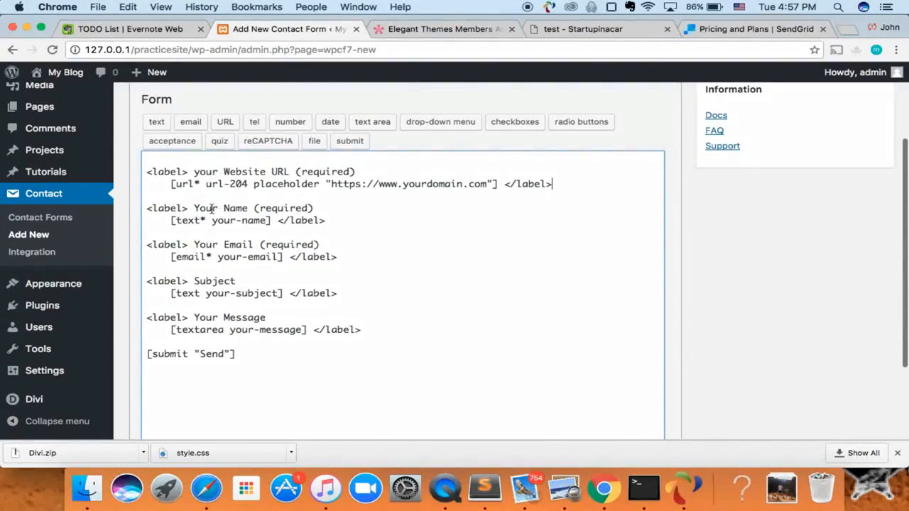
pyautogui.scroll(2, 294, 190)
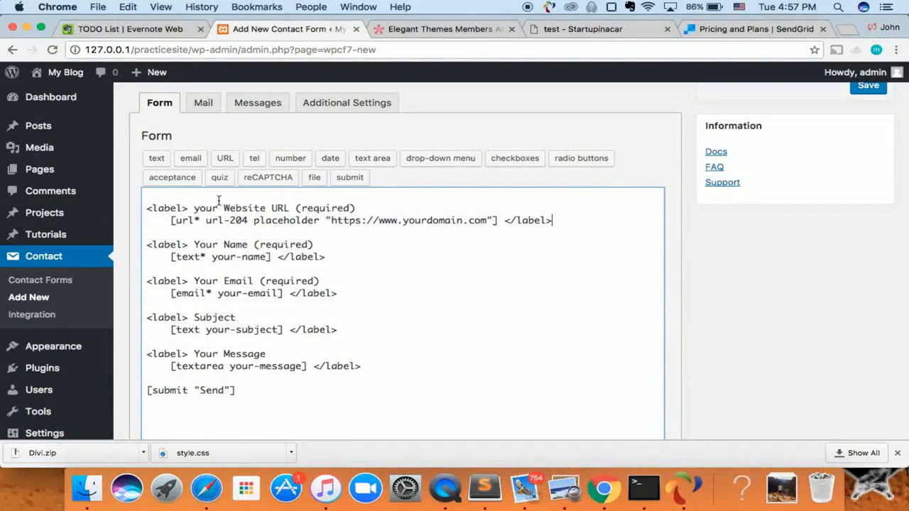
pyautogui.scroll(2, 214, 184)
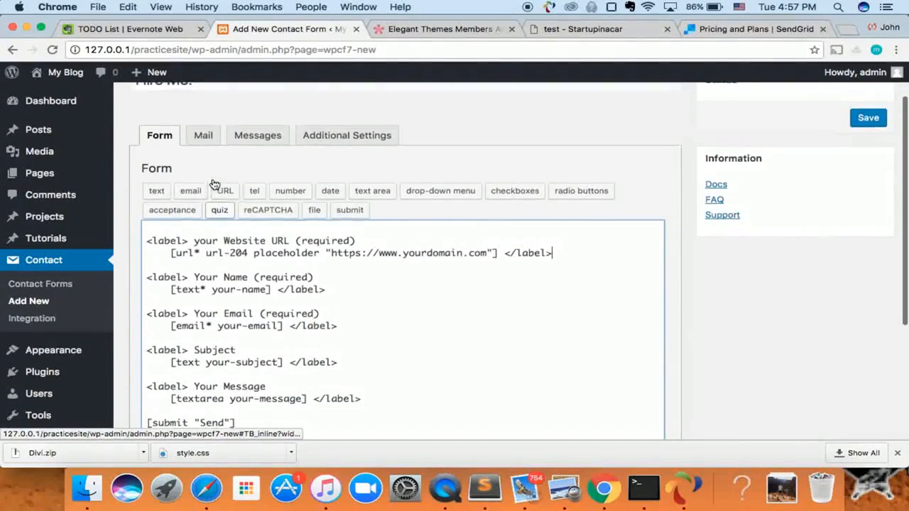
pyautogui.click(209, 144)
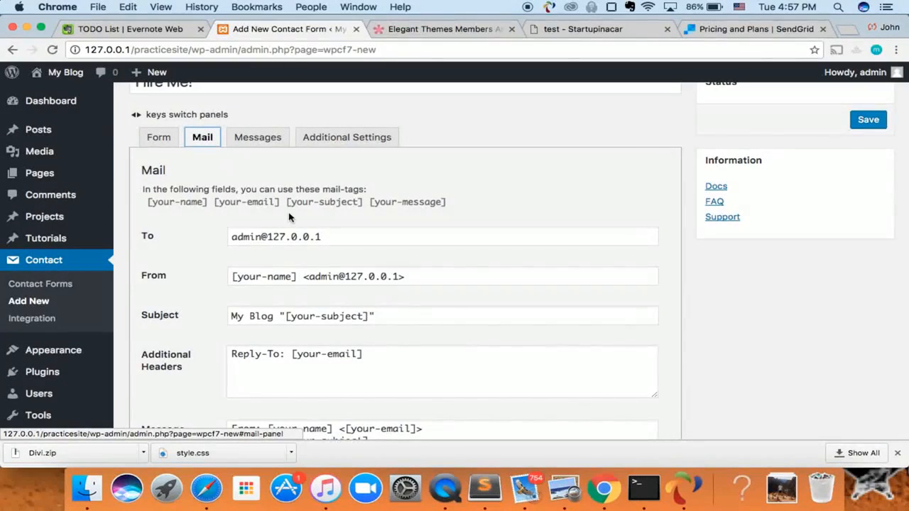
# Replace the Mail recipient with the site owner's e-mail address.
pyautogui.moveTo(329, 239); pyautogui.dragTo(217, 238)
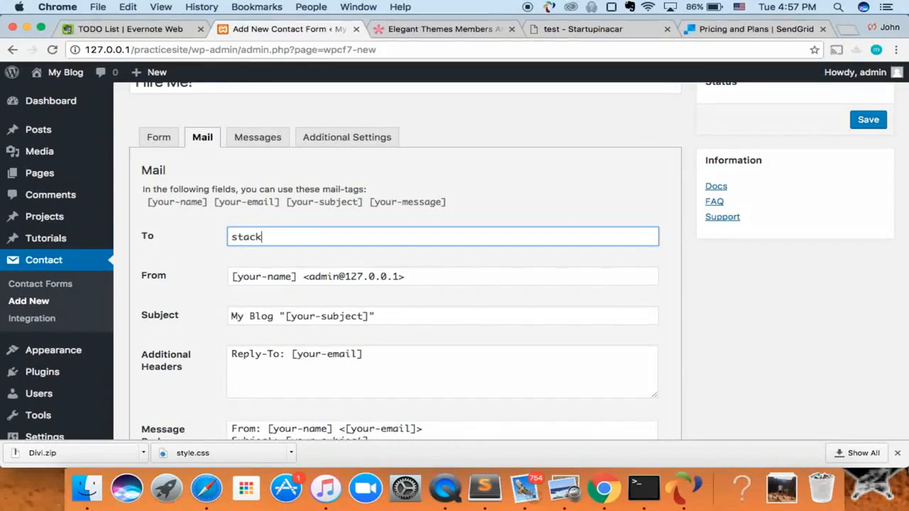
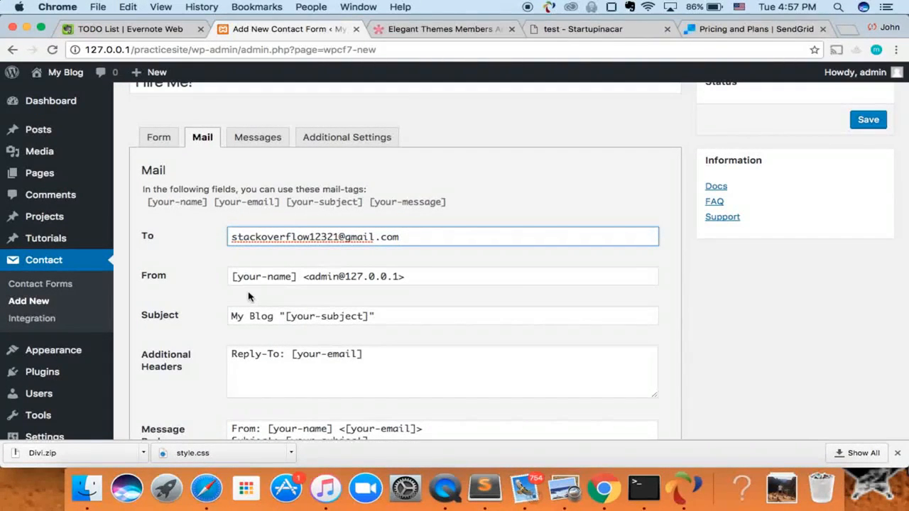
pyautogui.click(292, 277)
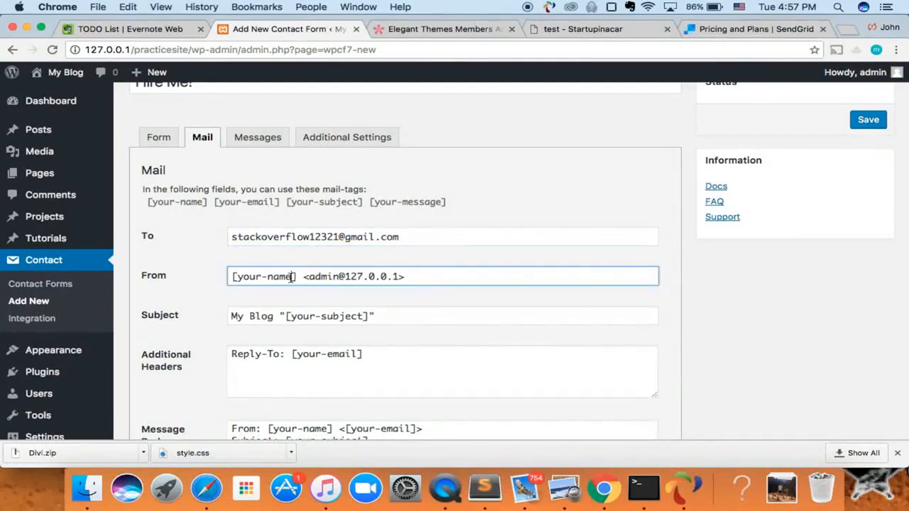
# Review the remaining mail settings, then bring up the Messages panel.
pyautogui.scroll(-2, 300, 288)
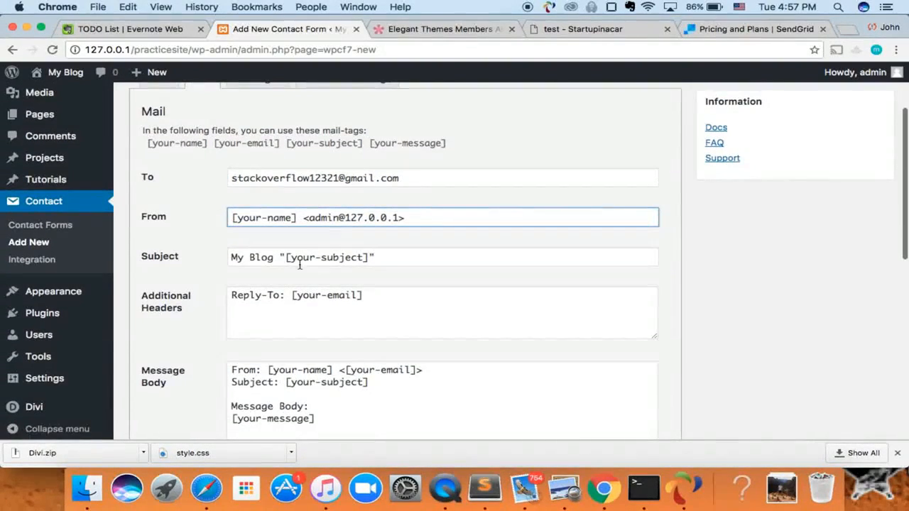
pyautogui.scroll(-1, 274, 282)
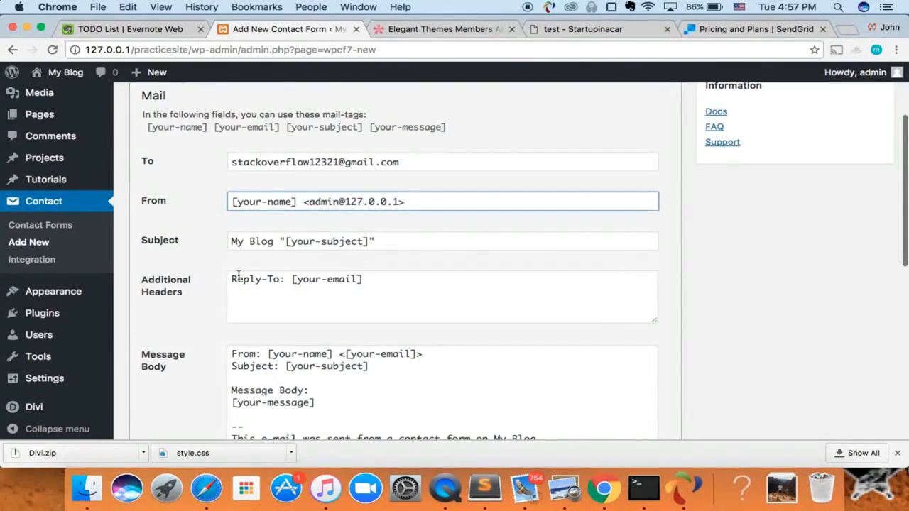
pyautogui.scroll(-2, 217, 294)
pyautogui.scroll(-2, 283, 291)
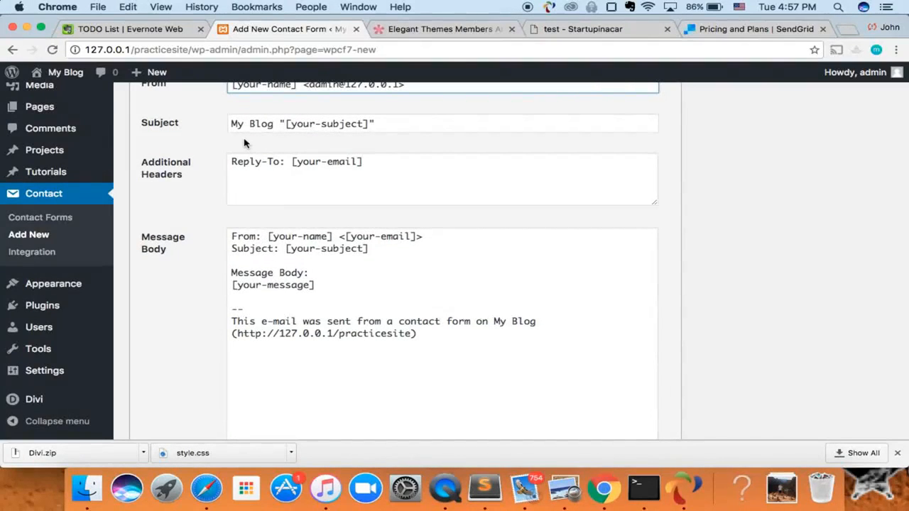
pyautogui.scroll(-4, 277, 243)
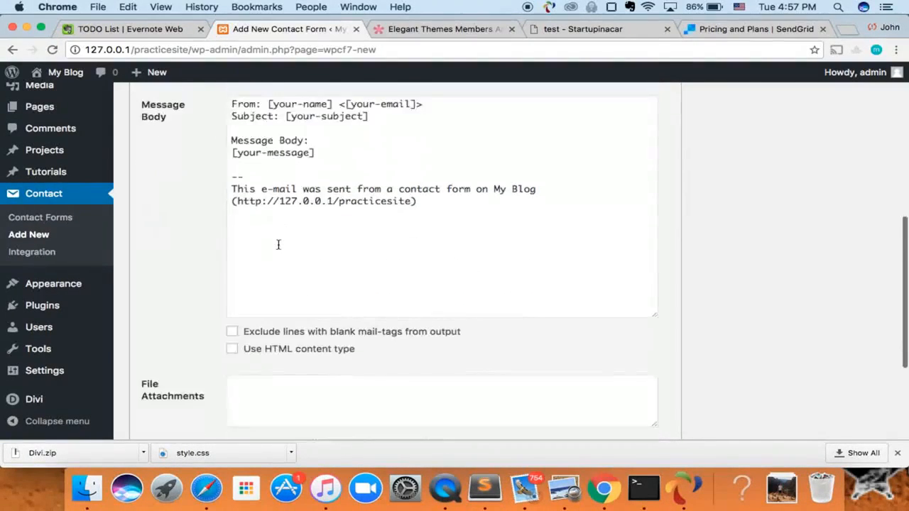
pyautogui.scroll(8, 277, 243)
pyautogui.scroll(-8, 278, 243)
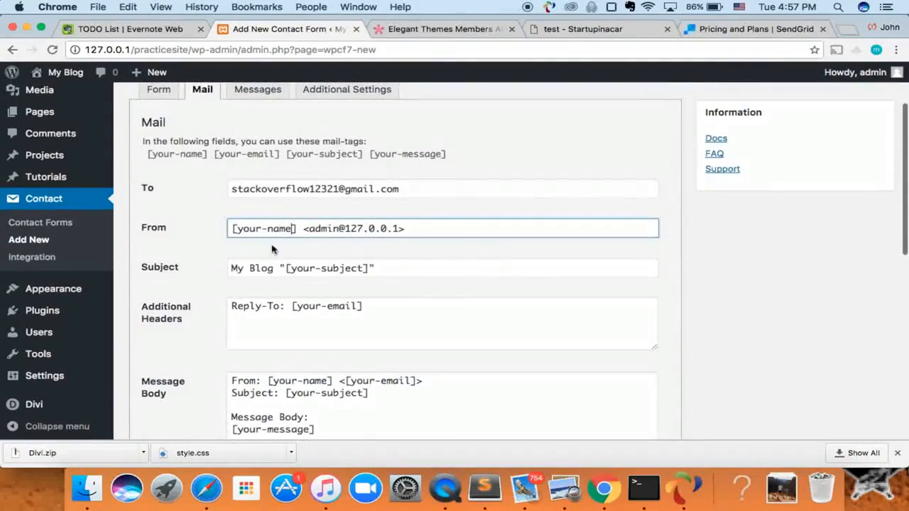
pyautogui.scroll(-2, 280, 299)
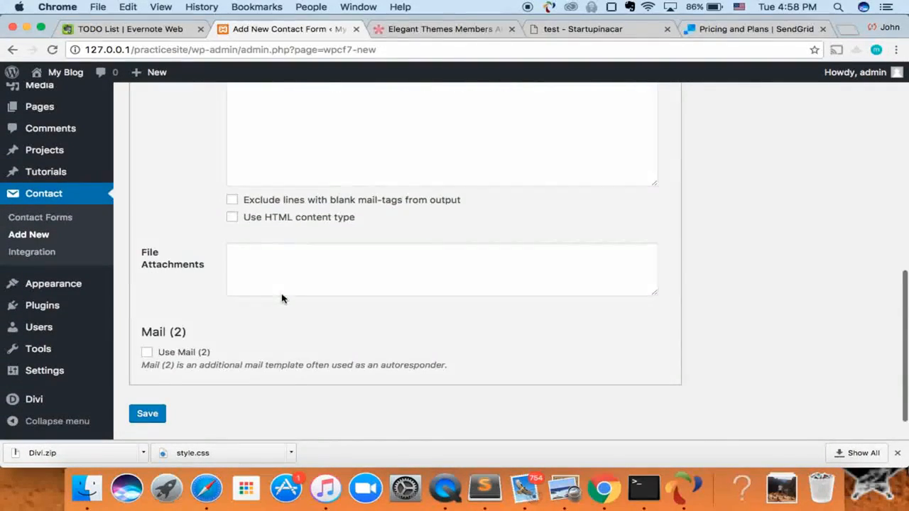
pyautogui.scroll(-2, 239, 282)
pyautogui.scroll(6, 239, 282)
pyautogui.scroll(5, 239, 282)
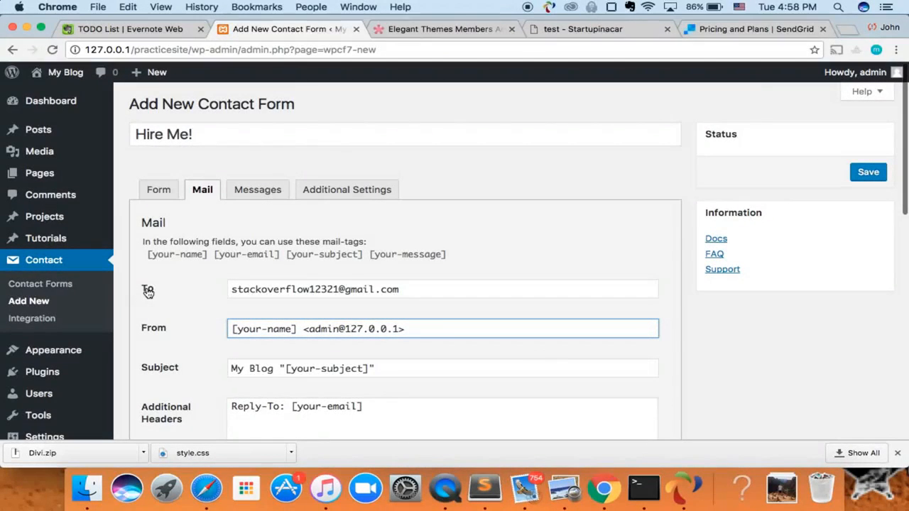
pyautogui.moveTo(237, 290); pyautogui.dragTo(388, 284)
pyautogui.click(258, 190)
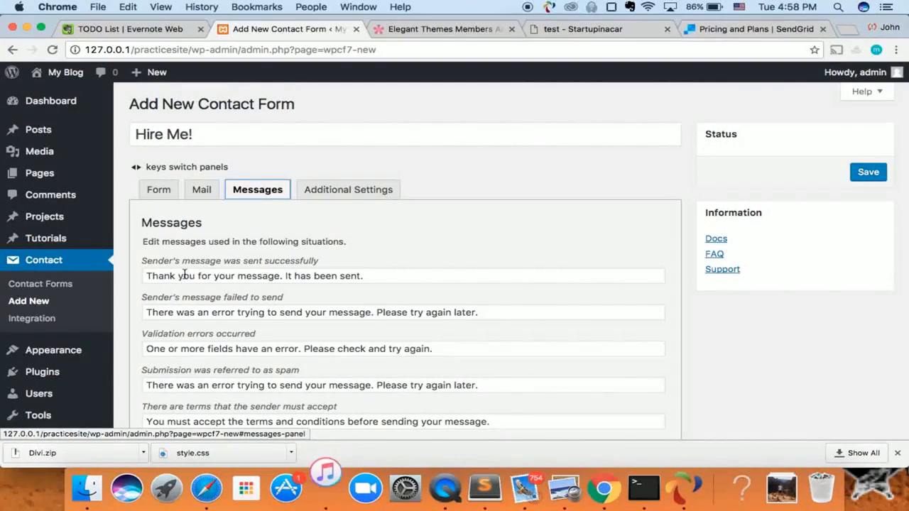
# Check the sent-message text and Additional Settings, then save the Hire Me! form.
pyautogui.click(384, 278)
pyautogui.click(345, 192)
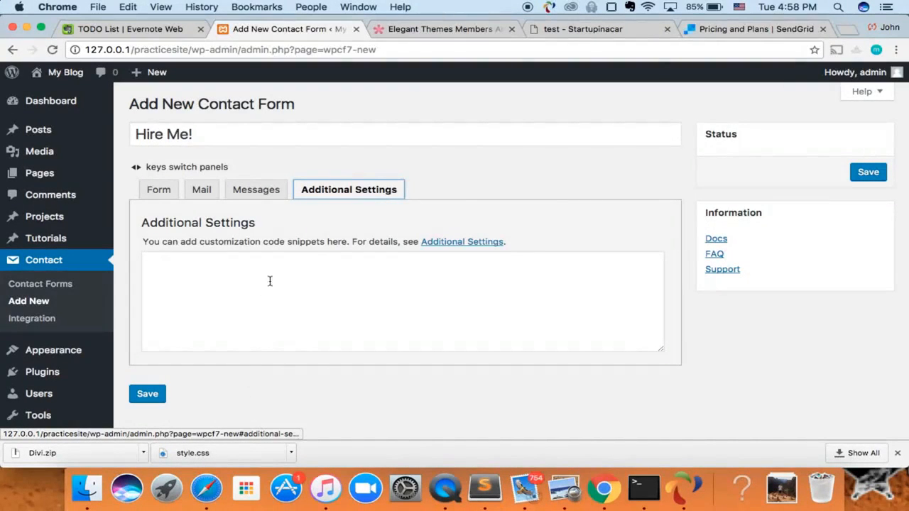
pyautogui.click(159, 189)
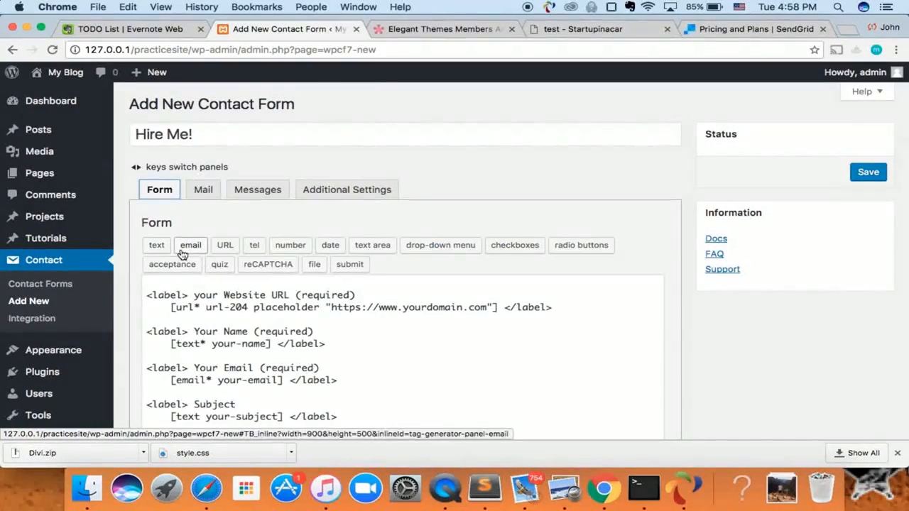
pyautogui.scroll(-5, 161, 213)
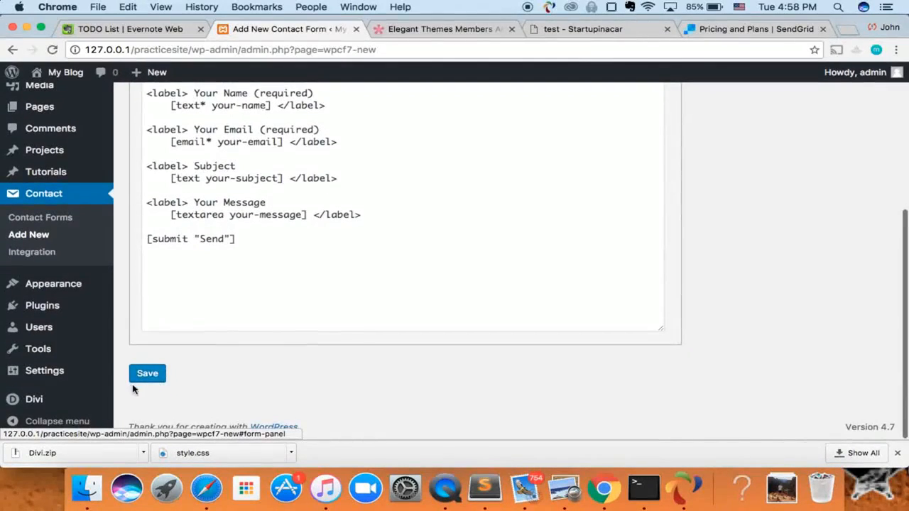
pyautogui.click(147, 374)
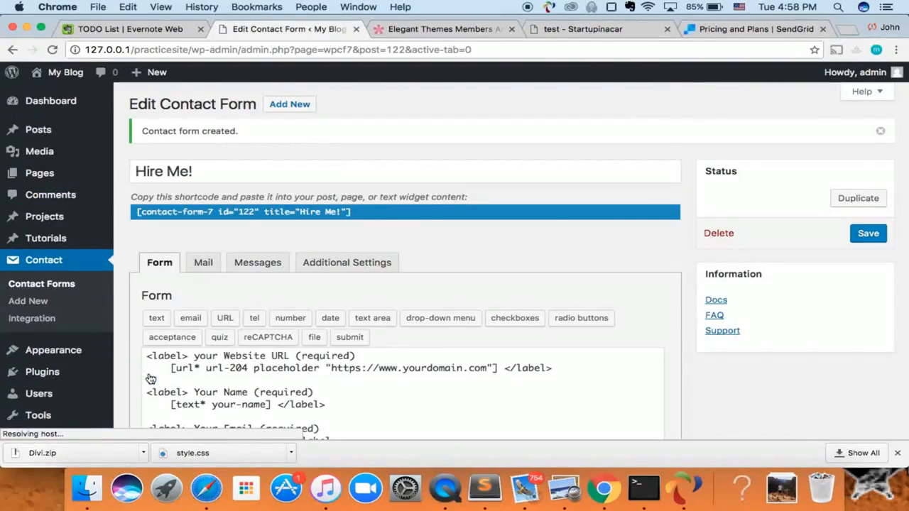
# Select the Hire Me! form's shortcode and go to the Pages list.
pyautogui.click(169, 215)
pyautogui.press('super+c')
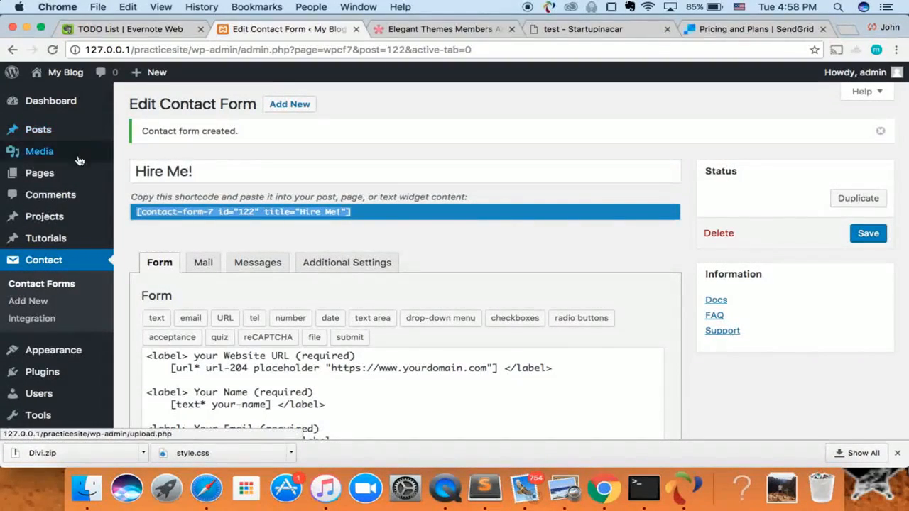
pyautogui.click(50, 177)
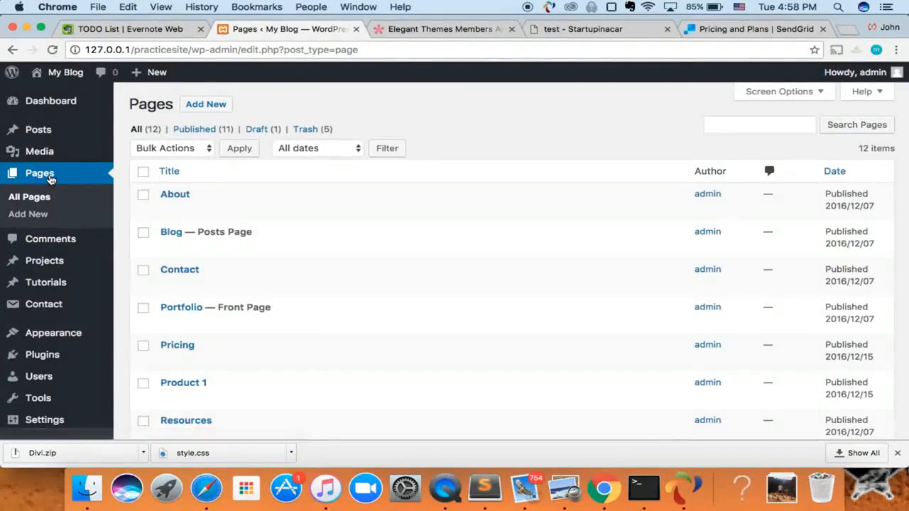
# Replace the Contact page's text with the pasted Hire Me! shortcode and update it.
pyautogui.click(182, 273)
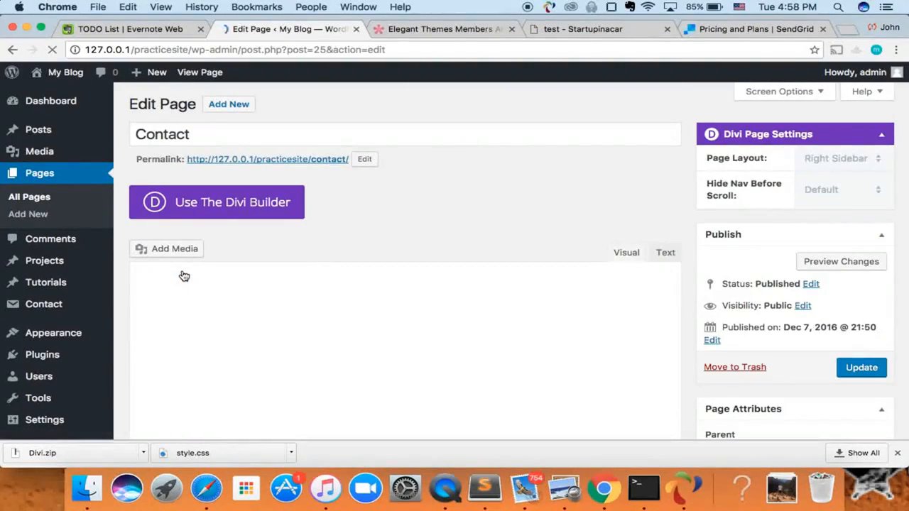
pyautogui.scroll(-2, 184, 275)
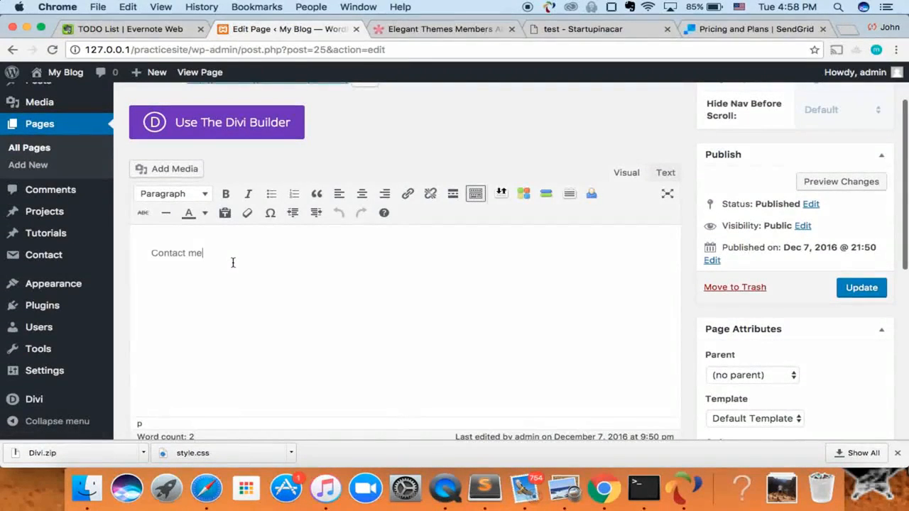
pyautogui.press('BackSpace')
pyautogui.press('BackSpace')
pyautogui.press('BackSpace')
pyautogui.press('BackSpace')
pyautogui.press('BackSpace')
pyautogui.press('BackSpace')
pyautogui.press('BackSpace')
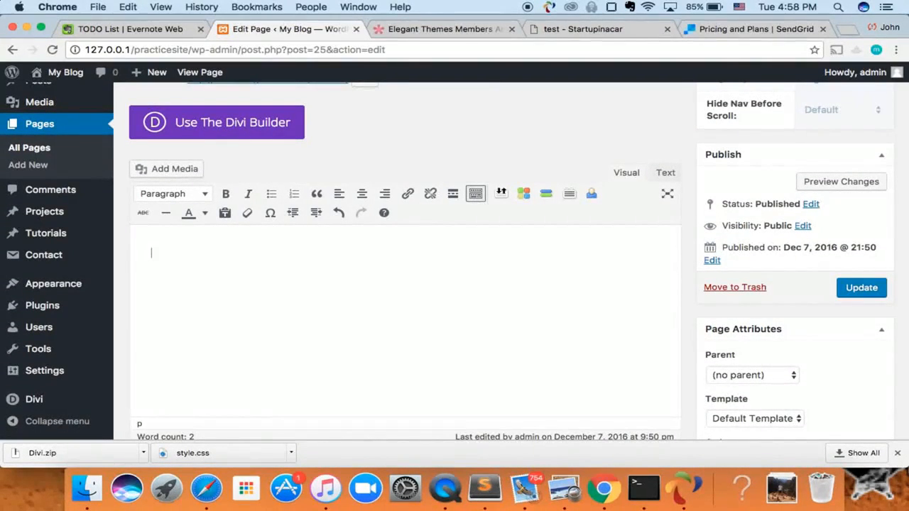
pyautogui.press('super+v')
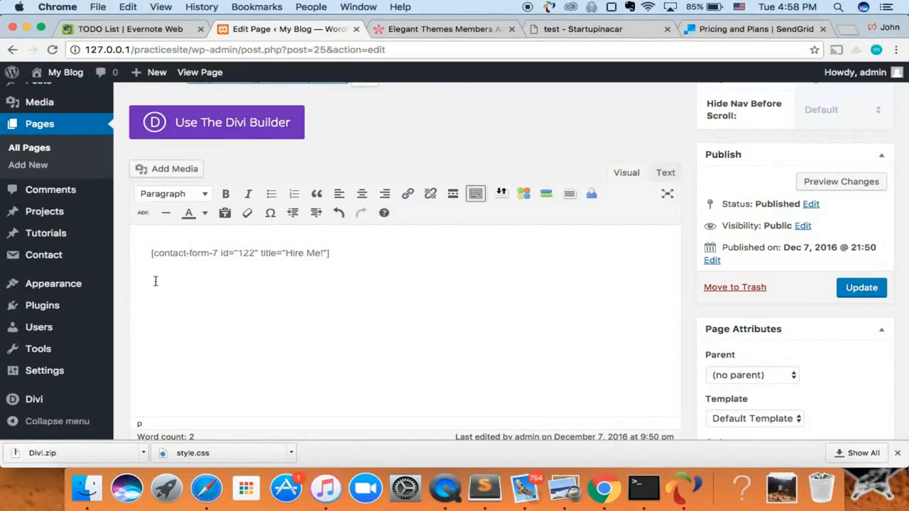
pyautogui.scroll(2, 154, 280)
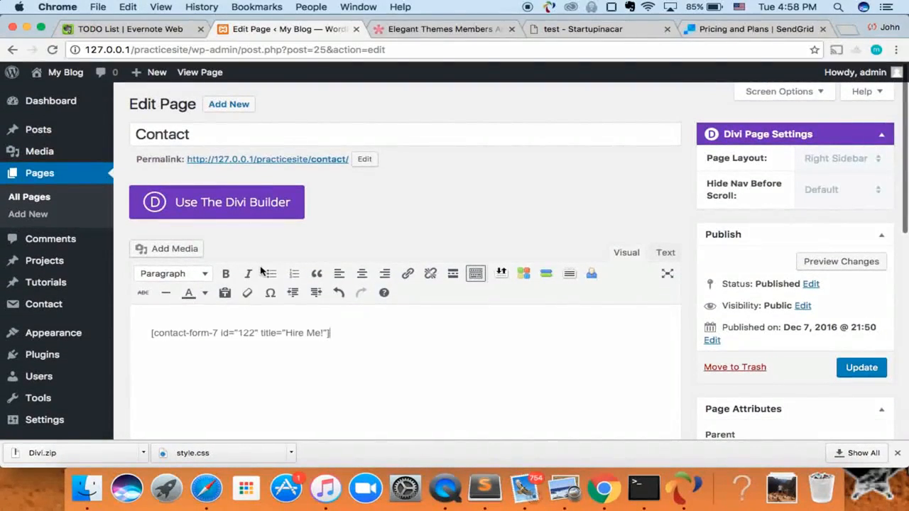
pyautogui.scroll(-4, 260, 270)
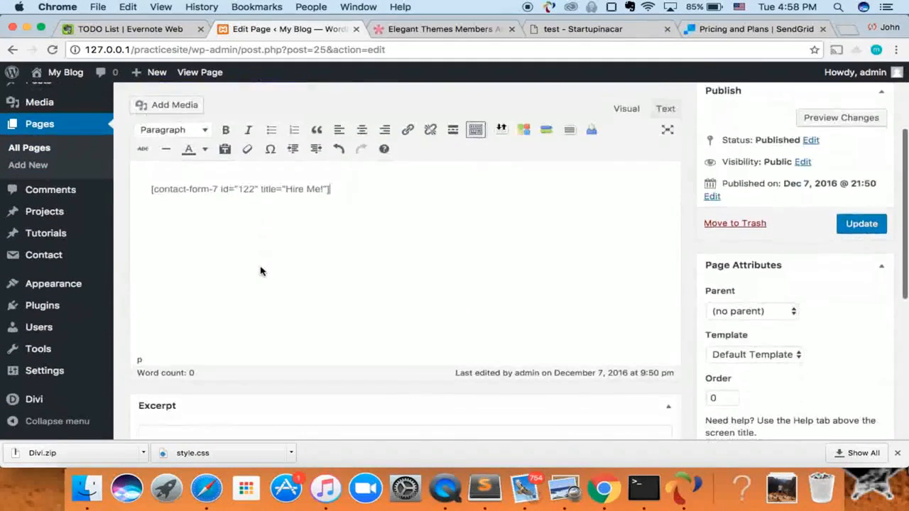
pyautogui.click(863, 230)
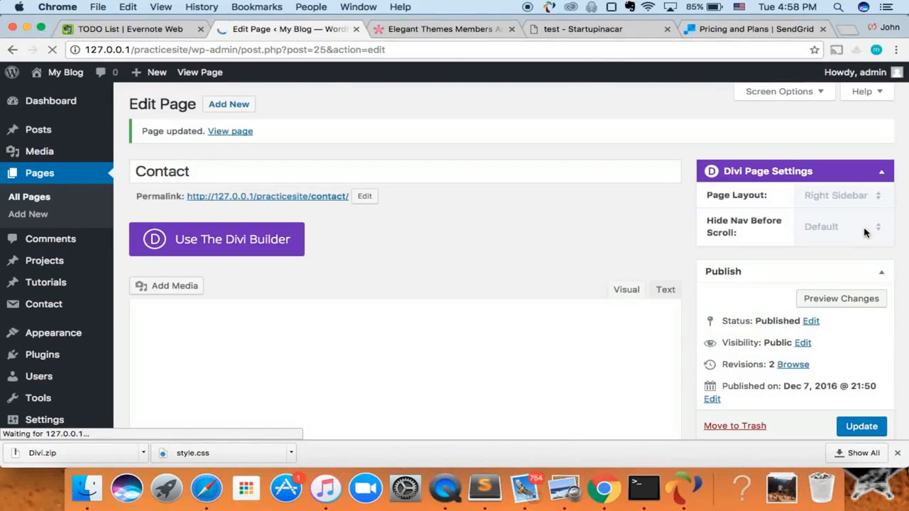
# View the live Contact page showing the Hire Me! form.
pyautogui.click(230, 132)
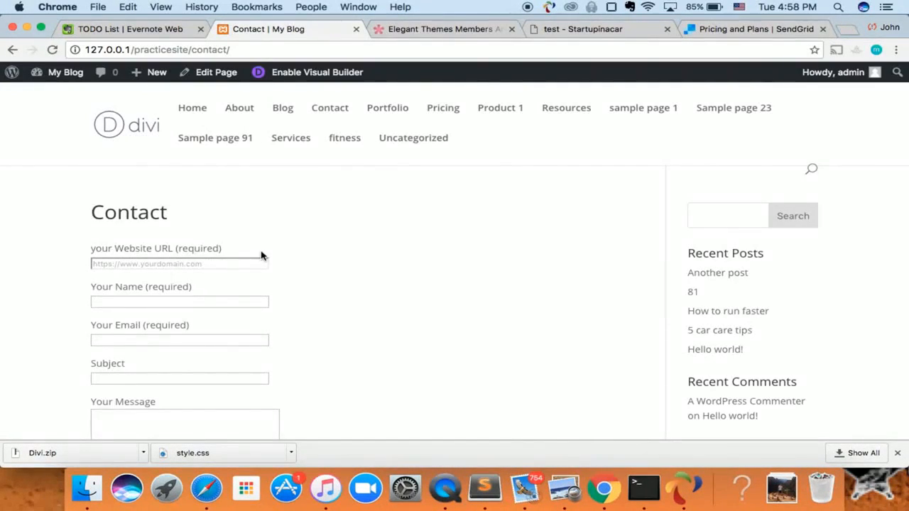
pyautogui.scroll(-3, 261, 255)
pyautogui.scroll(3, 261, 255)
pyautogui.click(92, 246)
pyautogui.scroll(-1, 93, 254)
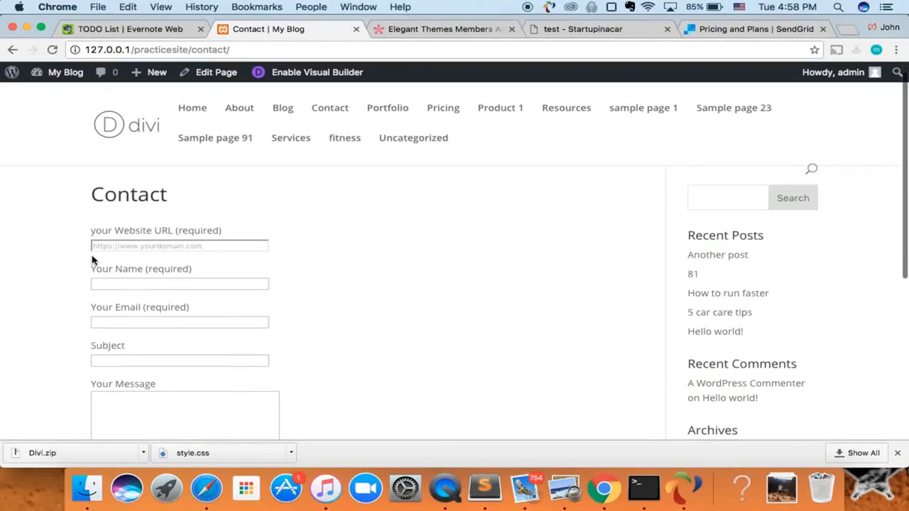
pyautogui.moveTo(91, 230); pyautogui.dragTo(231, 225)
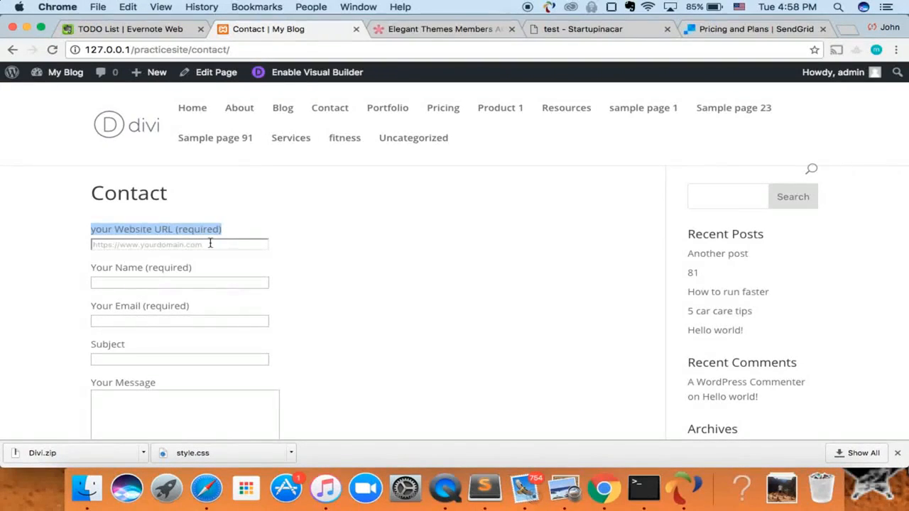
pyautogui.click(211, 243)
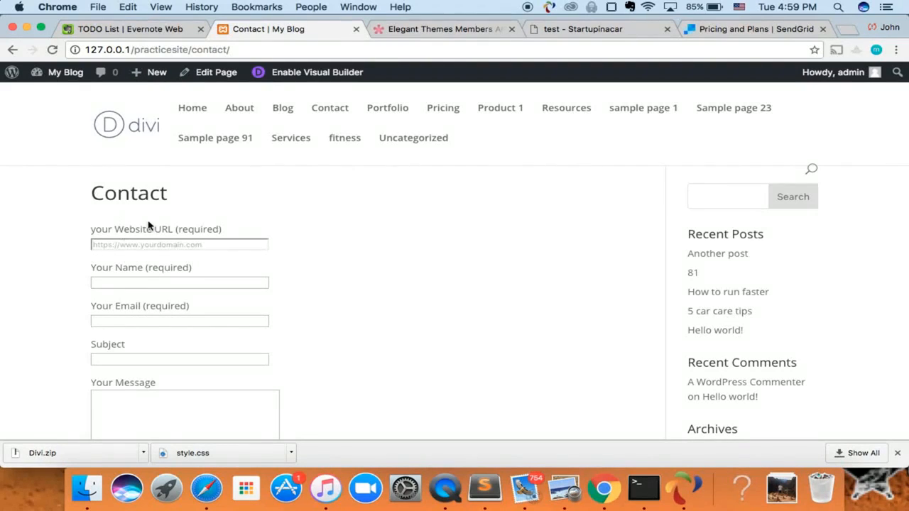
pyautogui.moveTo(103, 228); pyautogui.dragTo(162, 227)
pyautogui.click(193, 233)
# Fill in the Hire Me! form's Website URL, the sender's name and an email address.
pyautogui.write('h')
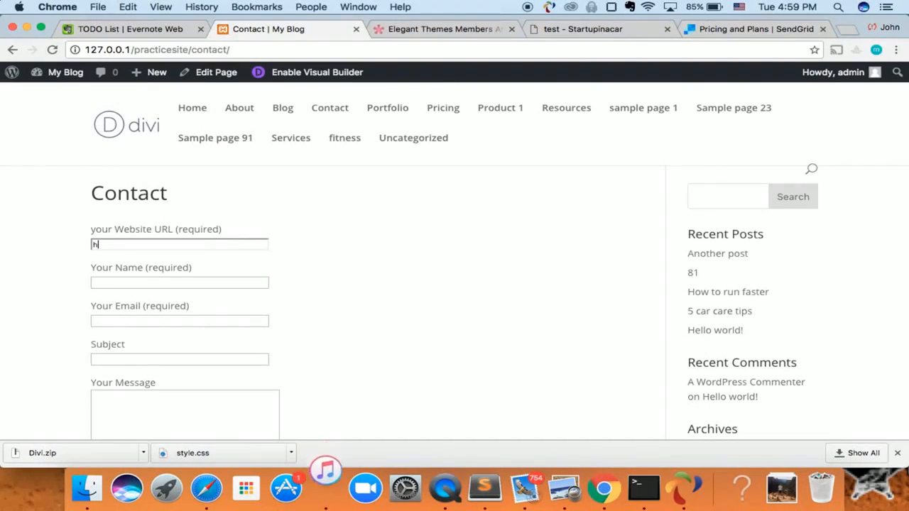
pyautogui.write('ttps://www.star')
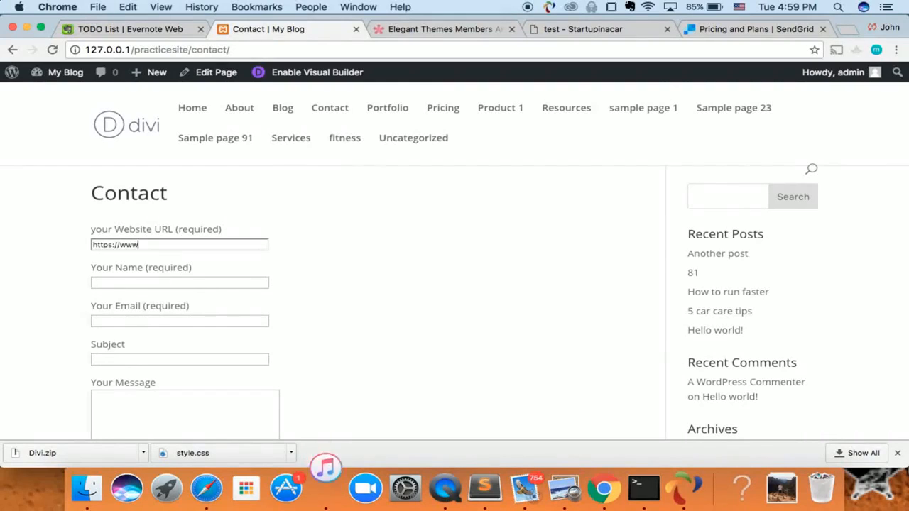
pyautogui.press('BackSpace')
pyautogui.press('BackSpace')
pyautogui.press('BackSpace')
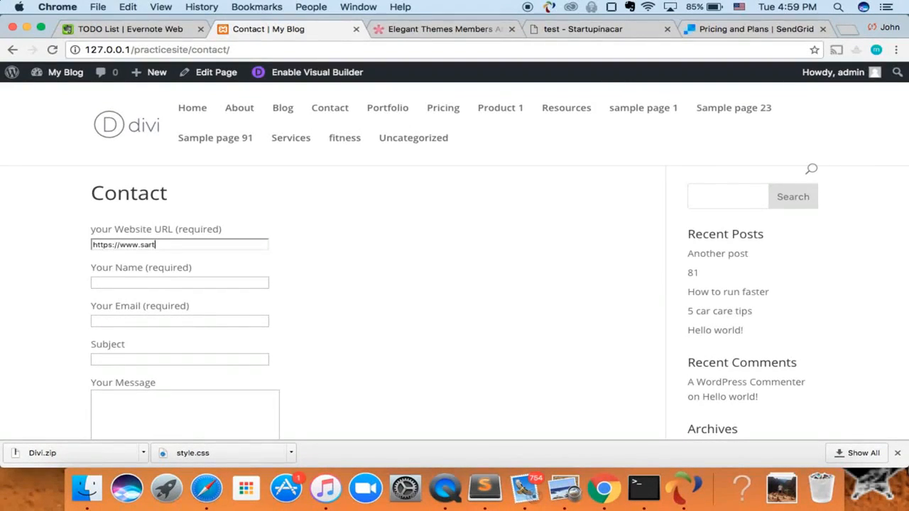
pyautogui.write('tartupinacar.com')
pyautogui.click(145, 282)
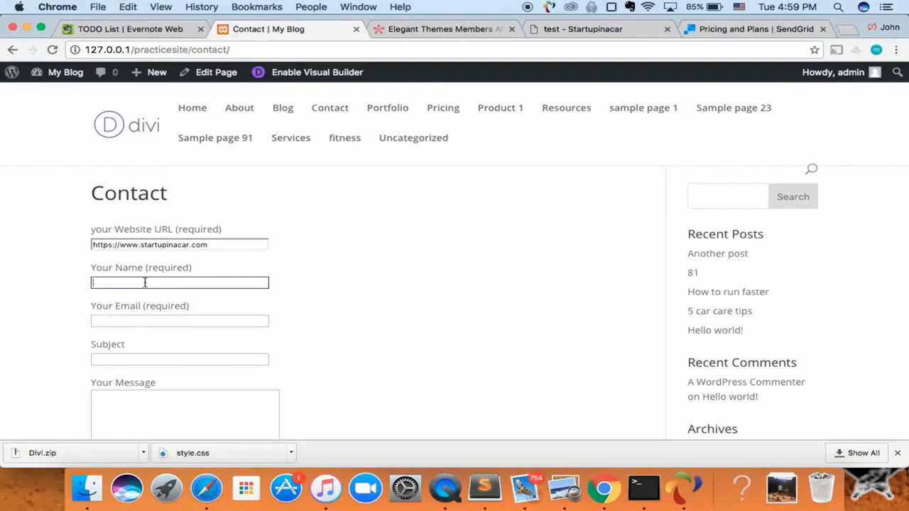
pyautogui.press('Tab')
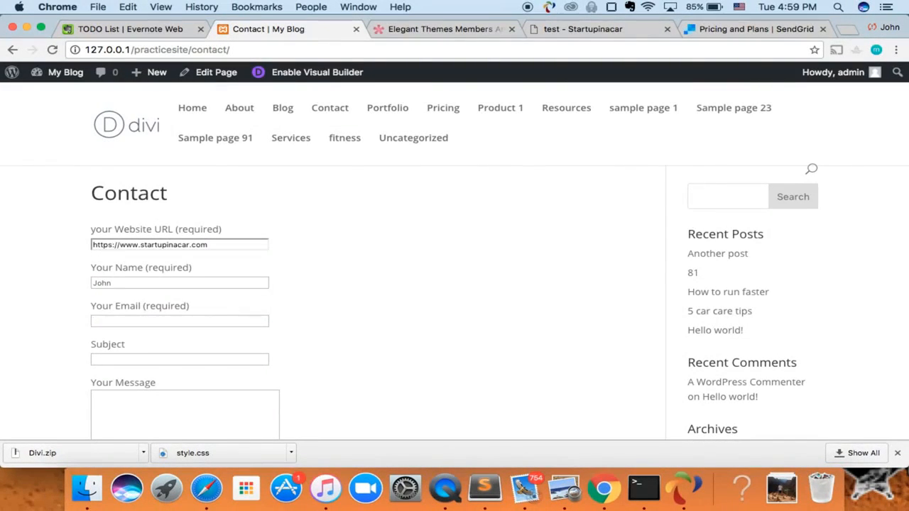
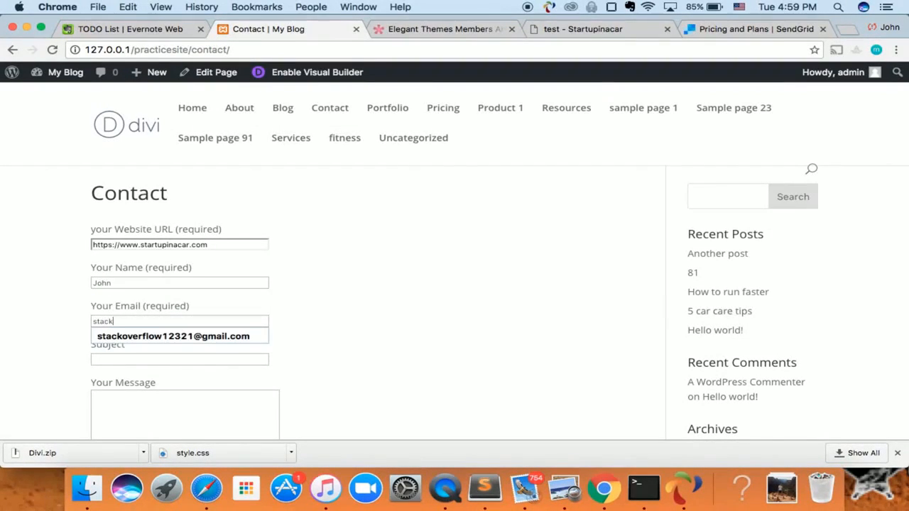
pyautogui.press('Down')
pyautogui.press('Tab')
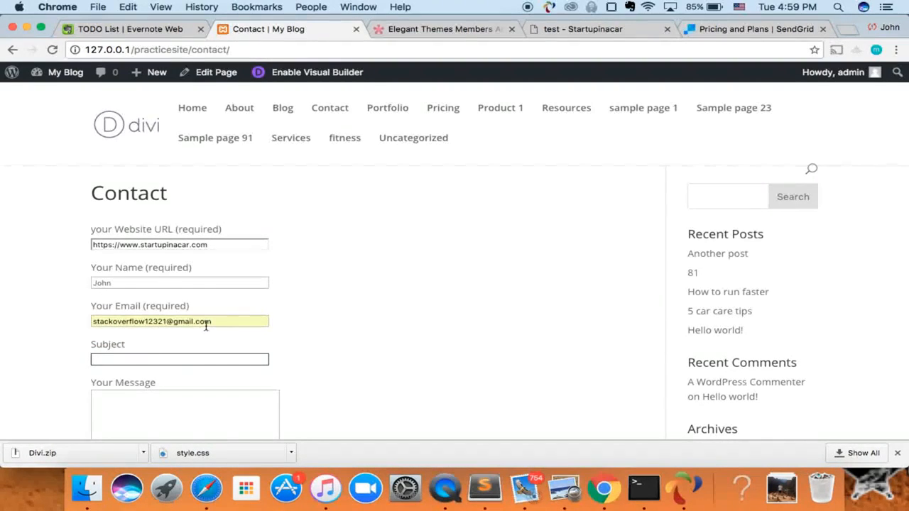
# Enter the subject 'Just saying hi' and a short greeting message, then send the form.
pyautogui.scroll(-3, 182, 260)
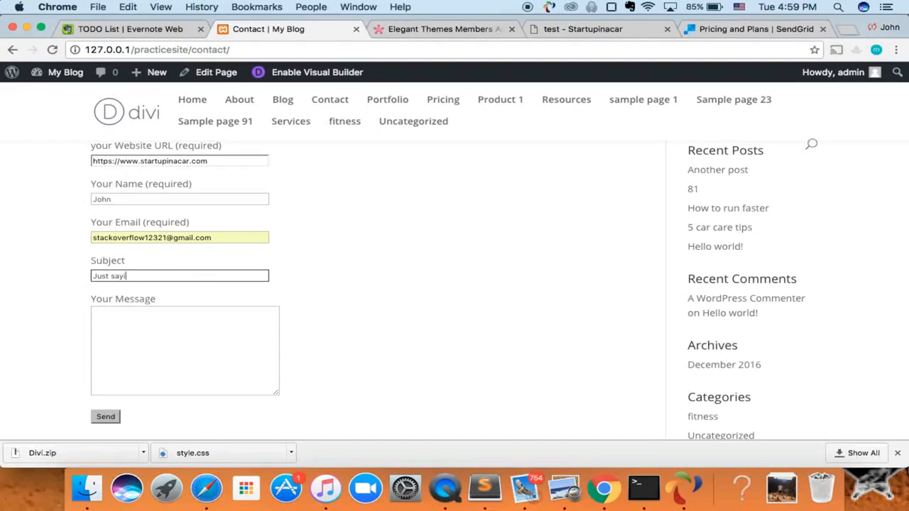
pyautogui.write('Just saying hi')
pyautogui.press('Tab')
pyautogui.write('Hel')
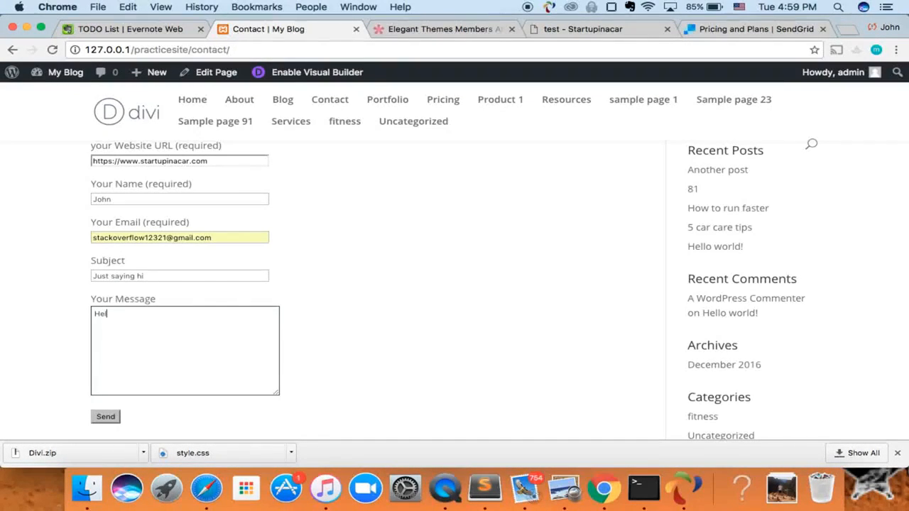
pyautogui.click(111, 387)
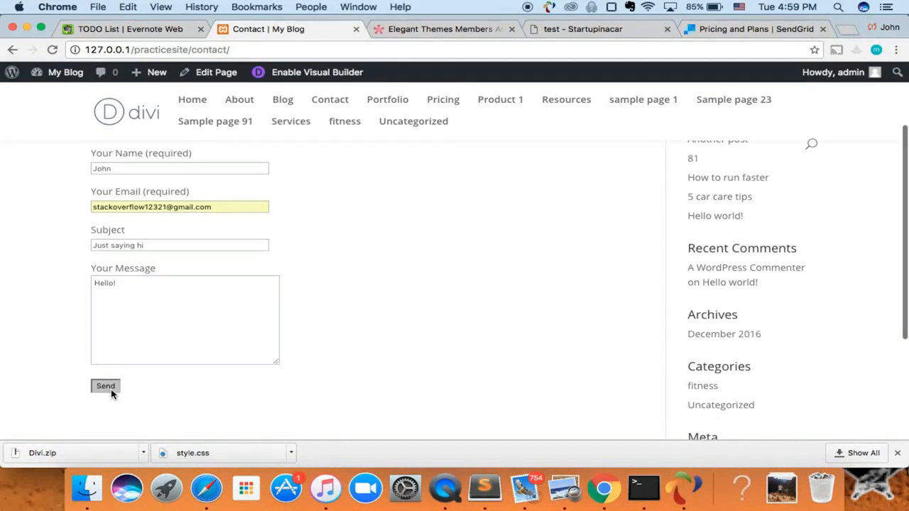
pyautogui.scroll(-2, 163, 350)
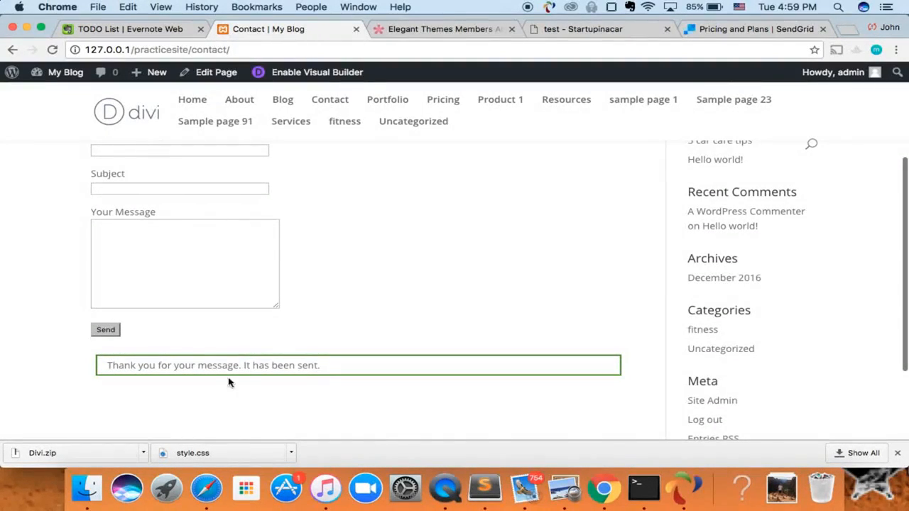
pyautogui.scroll(5, 280, 188)
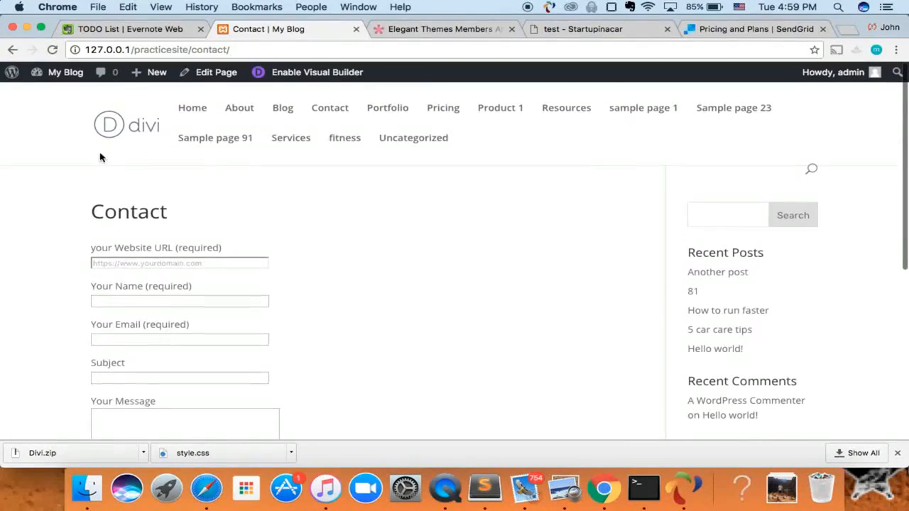
# Open the Hire Me! form under Contact > Contact Forms and inspect the Mail tab's To recipient.
pyautogui.click(22, 85)
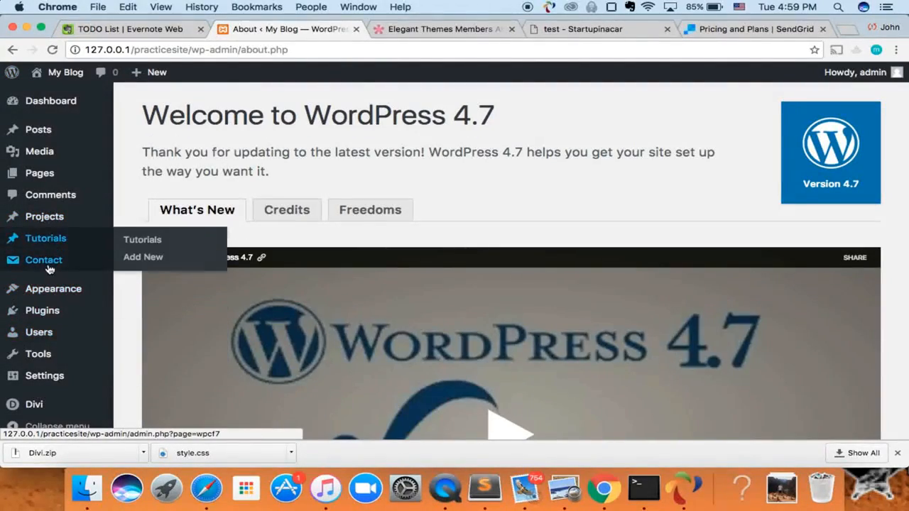
pyautogui.click(49, 268)
pyautogui.scroll(-3, 156, 295)
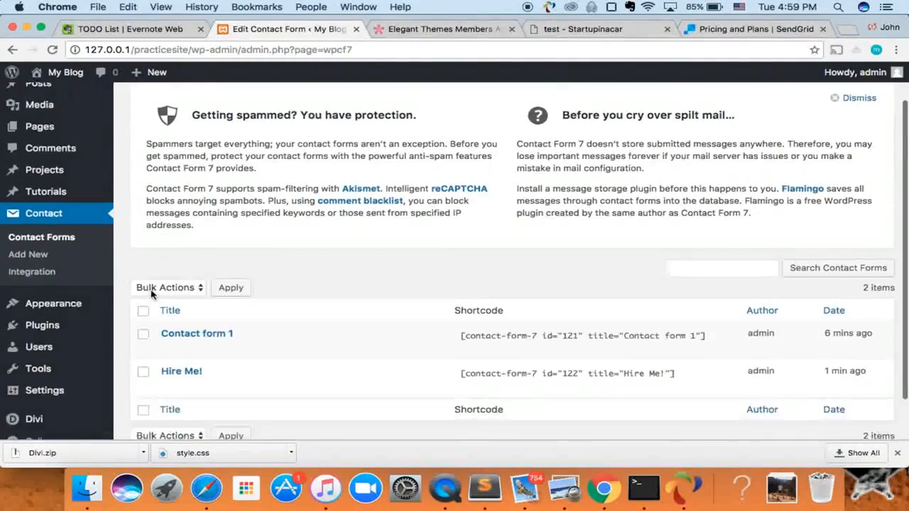
pyautogui.click(192, 321)
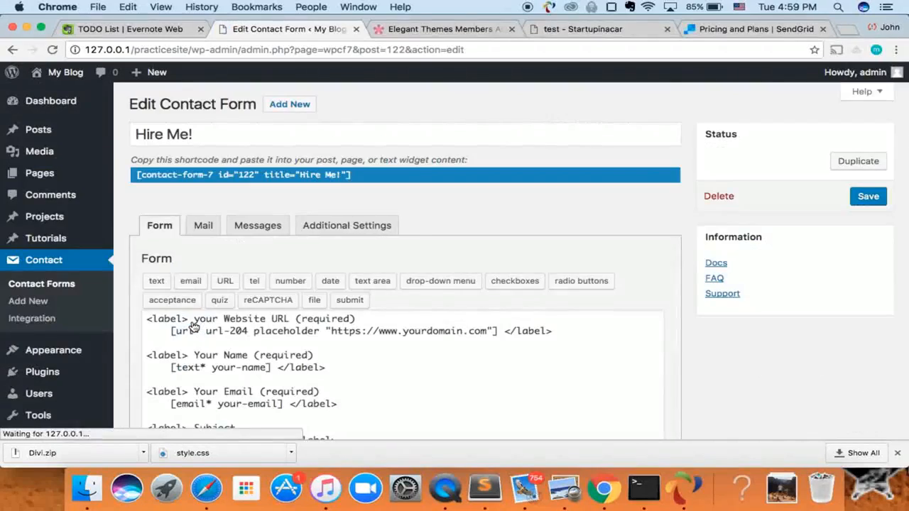
pyautogui.click(203, 225)
pyautogui.scroll(-2, 213, 248)
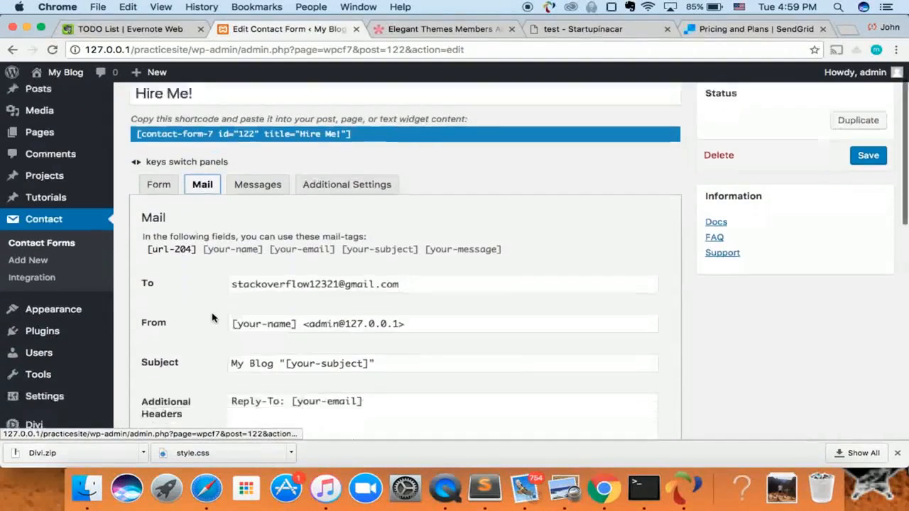
pyautogui.moveTo(233, 262); pyautogui.dragTo(403, 267)
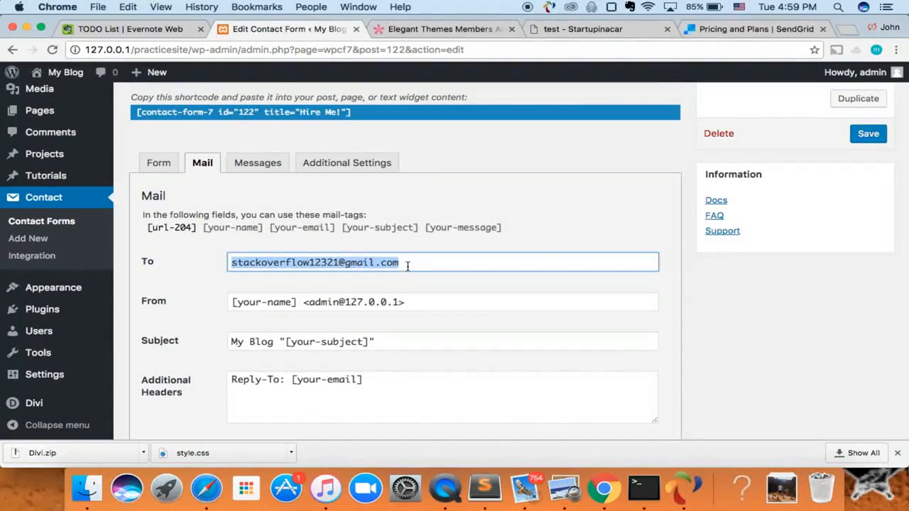
pyautogui.click(402, 261)
pyautogui.click(432, 216)
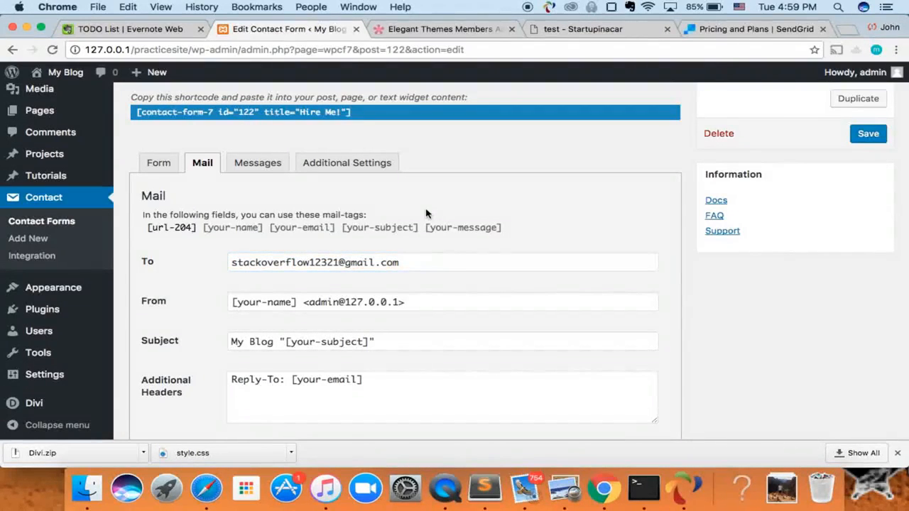
pyautogui.scroll(2, 454, 242)
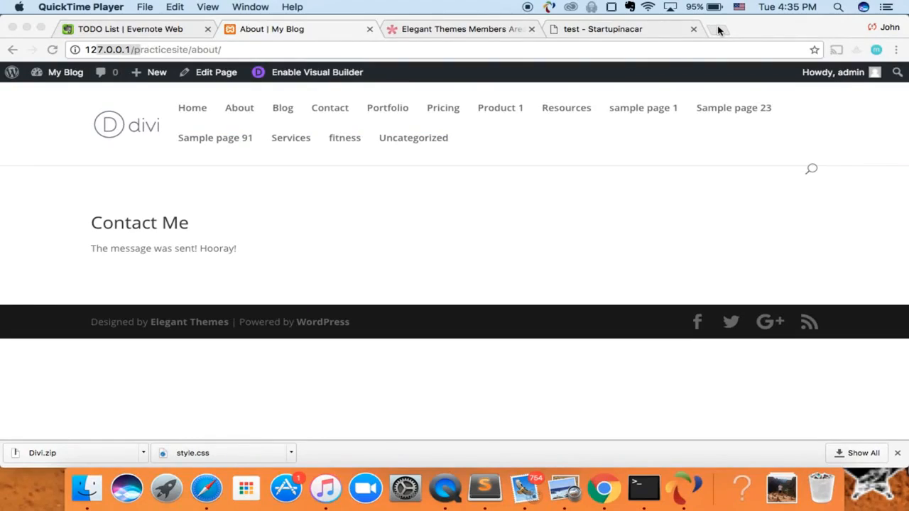
# Bring Chrome back to the front with a new blank tab.
pyautogui.click(716, 29)
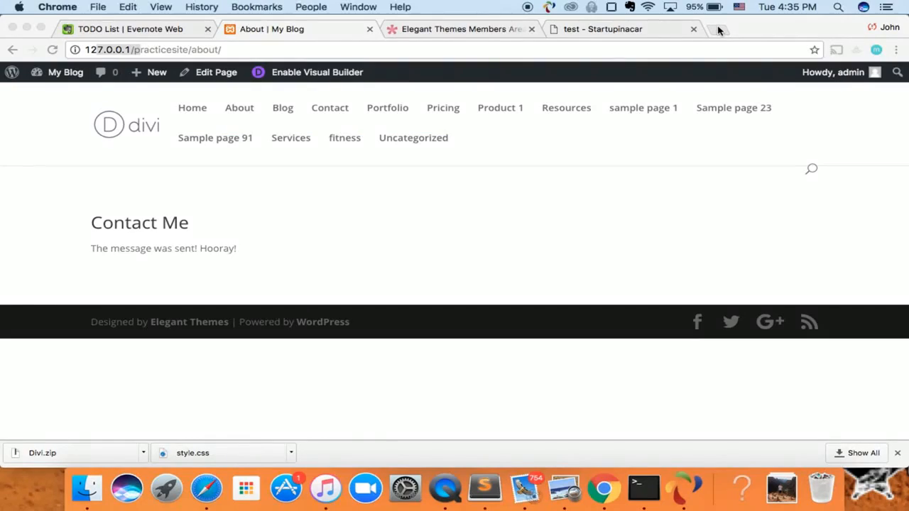
pyautogui.click(715, 29)
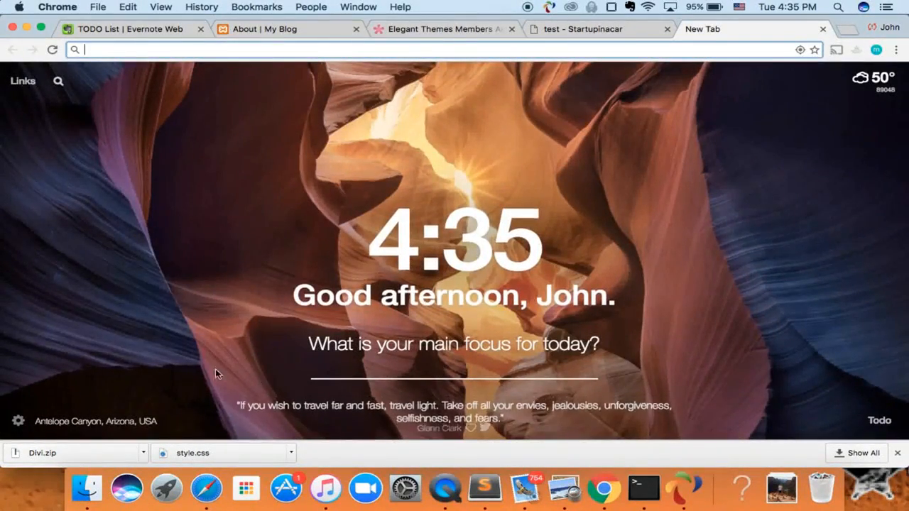
# Search Google for 'sendgrid' and open the SendGrid website from the results.
pyautogui.write('sendgri')
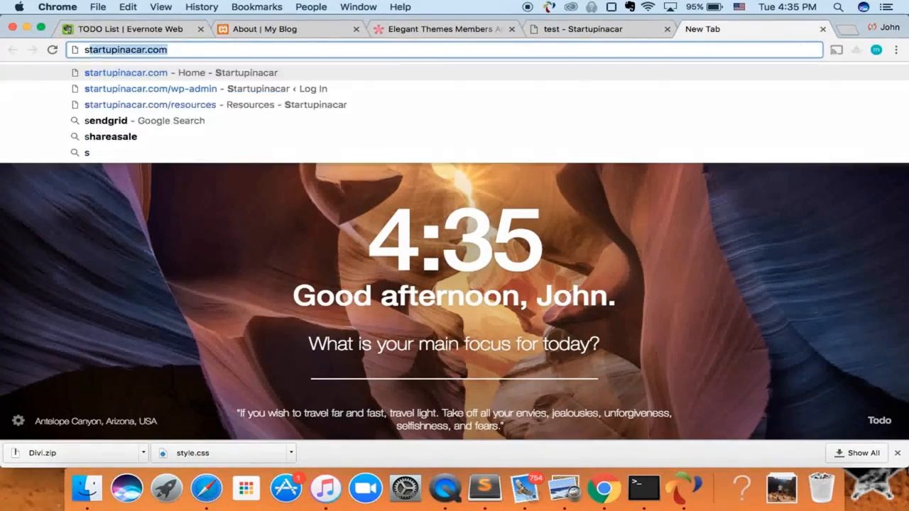
pyautogui.write('d')
pyautogui.press('Return')
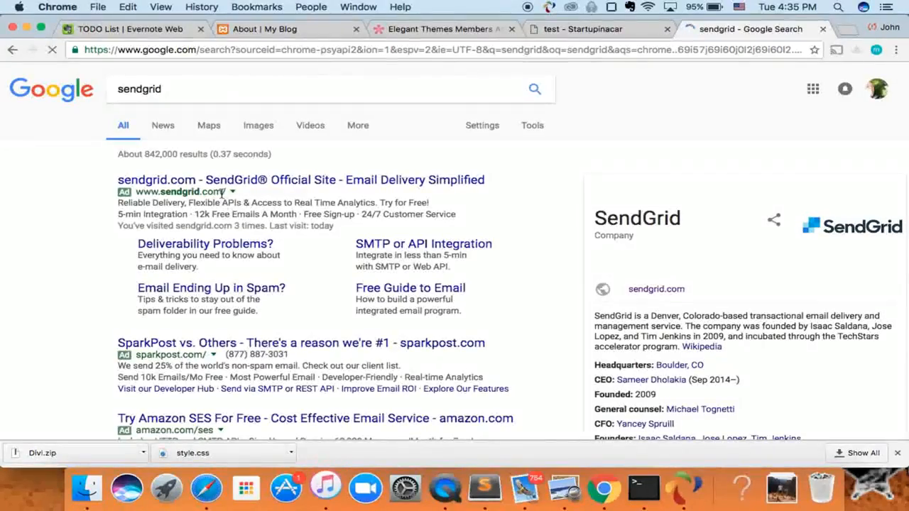
pyautogui.scroll(-5, 213, 333)
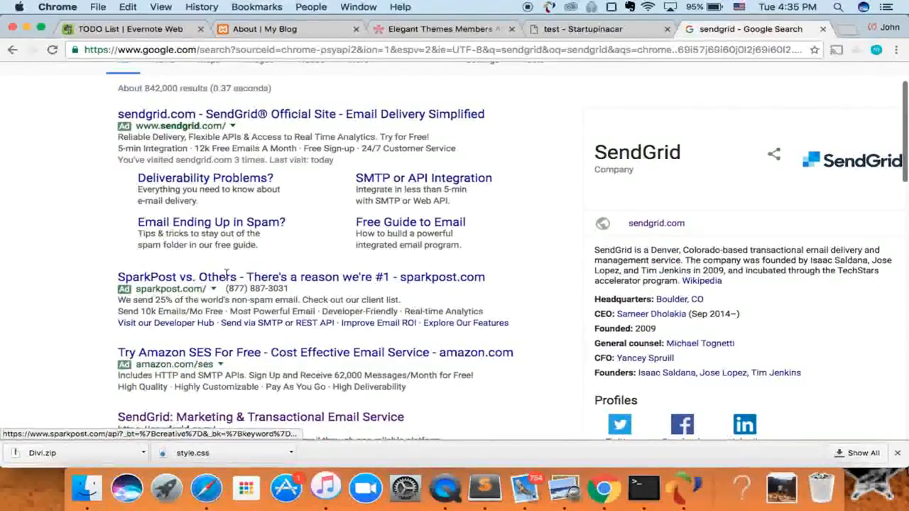
pyautogui.click(259, 323)
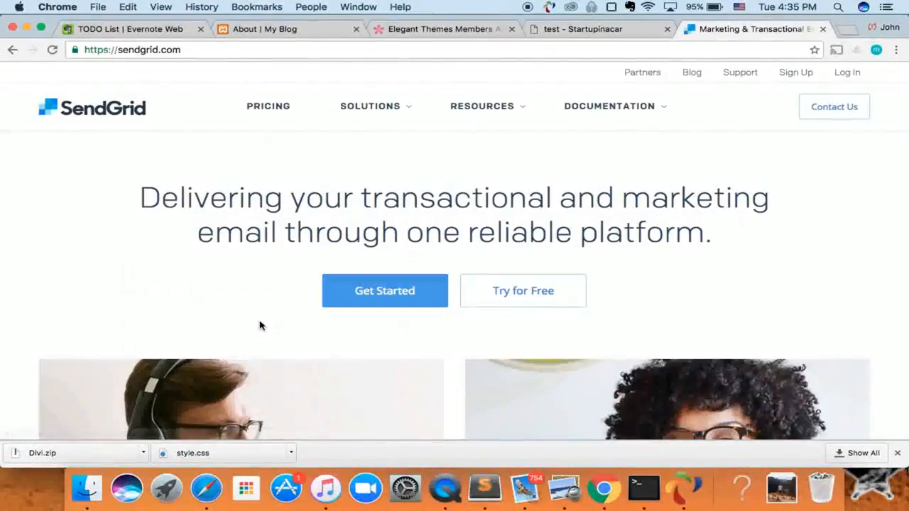
# Open SendGrid's Pricing page showing 40,000 emails per month from $9.95/mo.
pyautogui.click(264, 110)
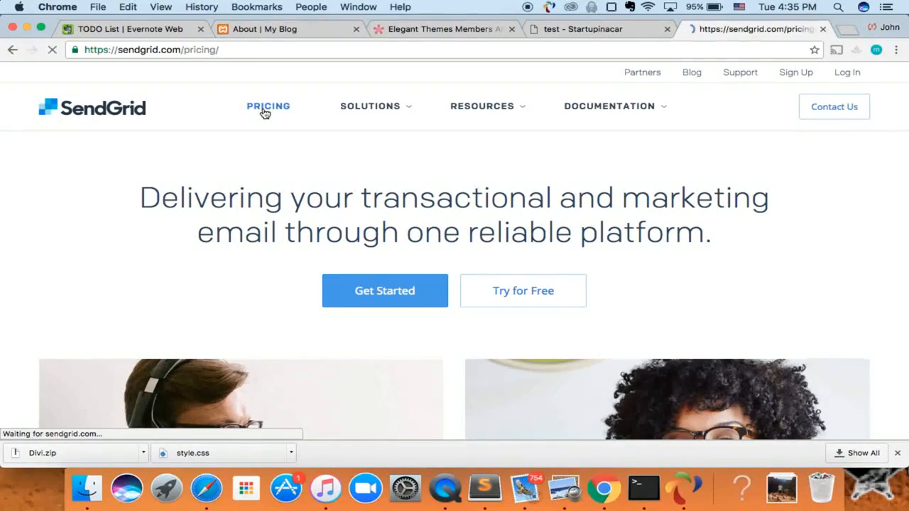
pyautogui.scroll(-3, 270, 258)
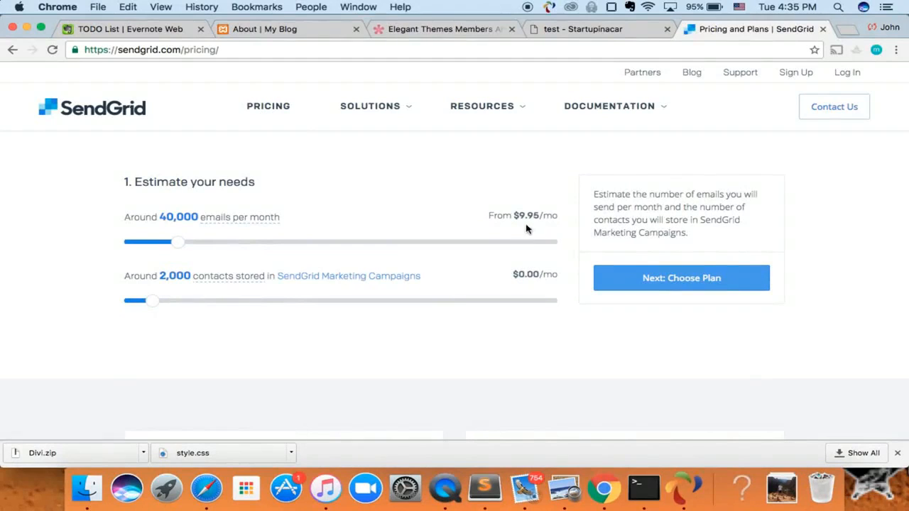
pyautogui.scroll(3, 305, 230)
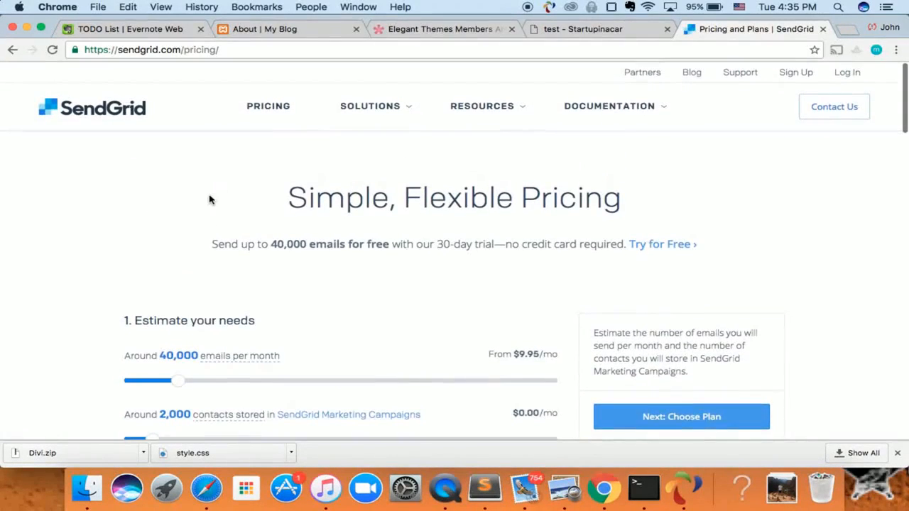